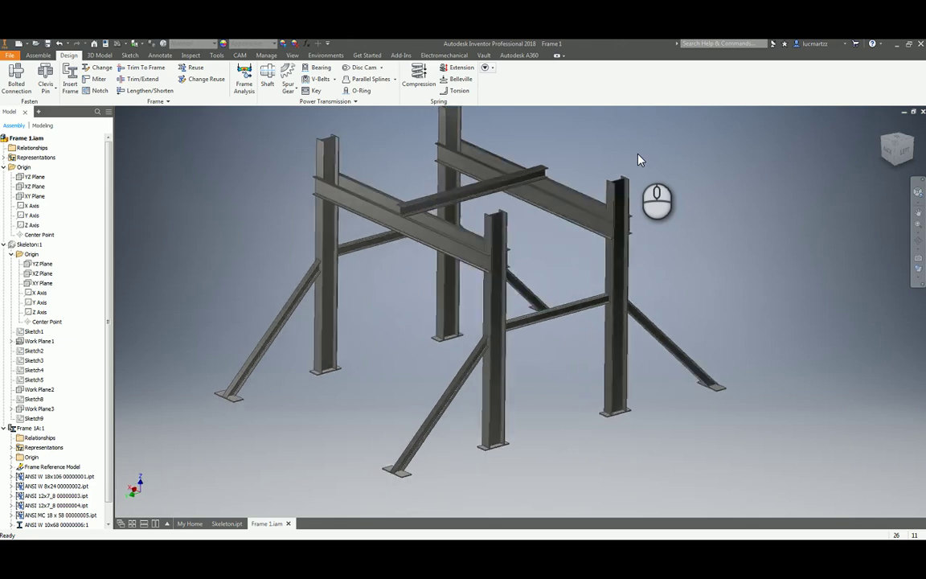
Step: Start Frame Analysis for the assembly and create a static analysis named Simulation:1 with the Default design view
mouse_move(718, 169)
shift+middle_down()
mouse_move(696, 180)
mouse_move(719, 167)
shift+middle_up()
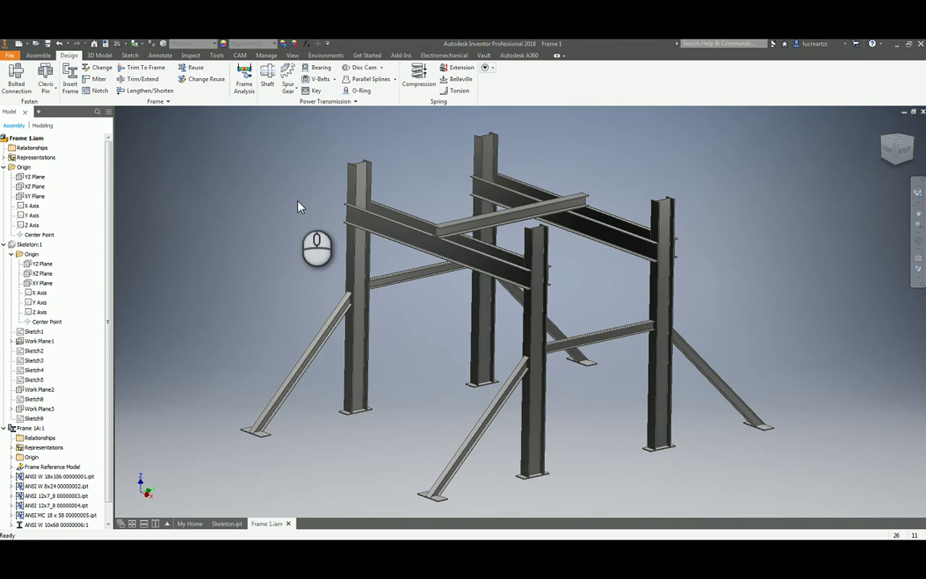
click(244, 88)
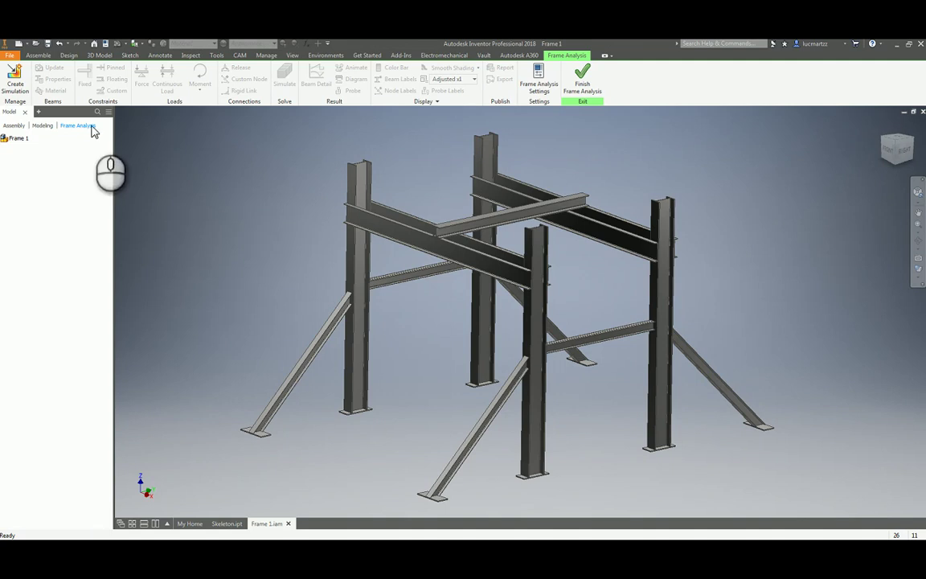
click(21, 83)
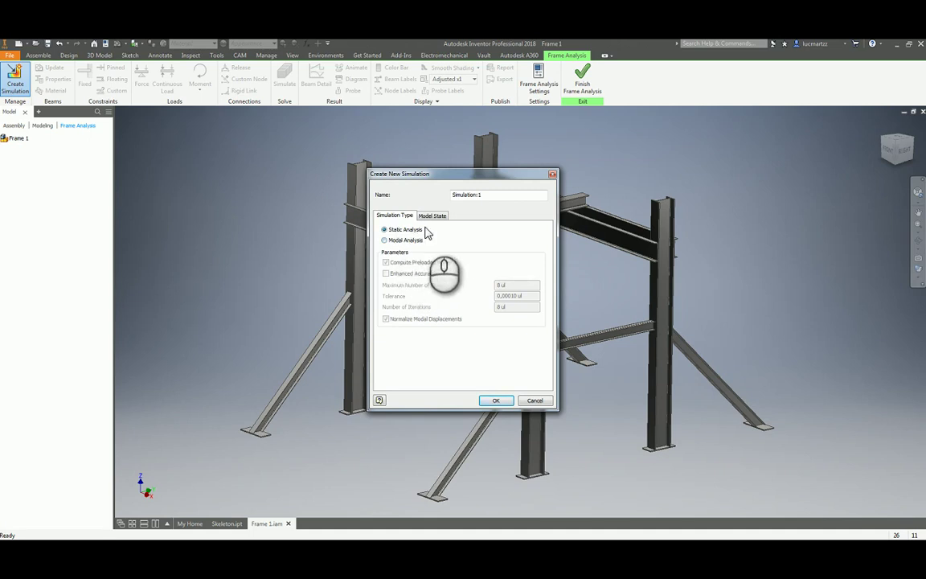
click(486, 195)
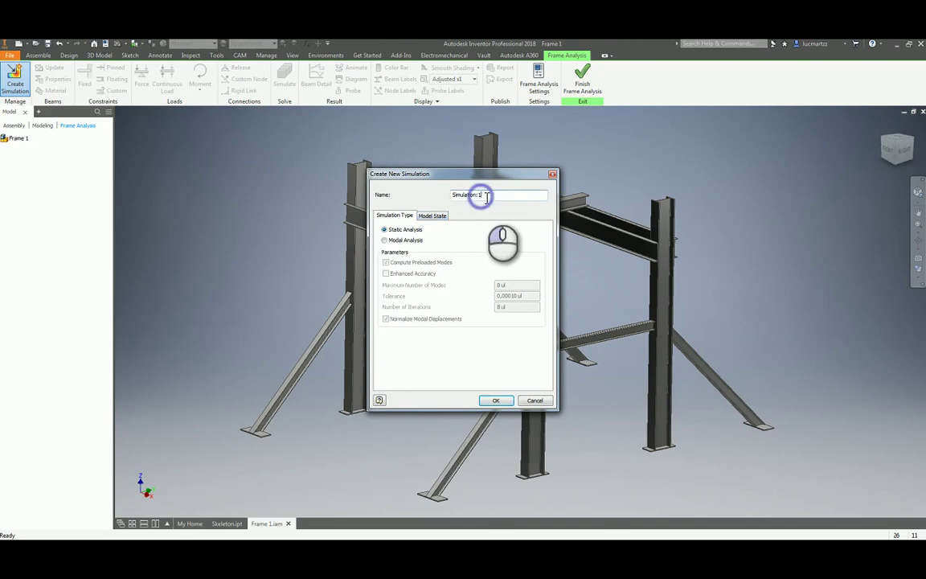
click(432, 215)
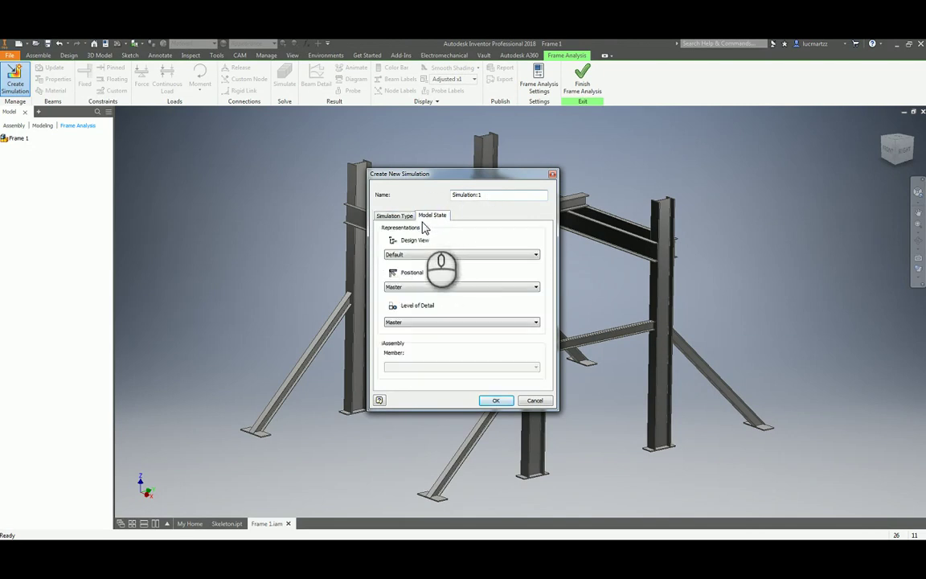
click(418, 255)
click(419, 263)
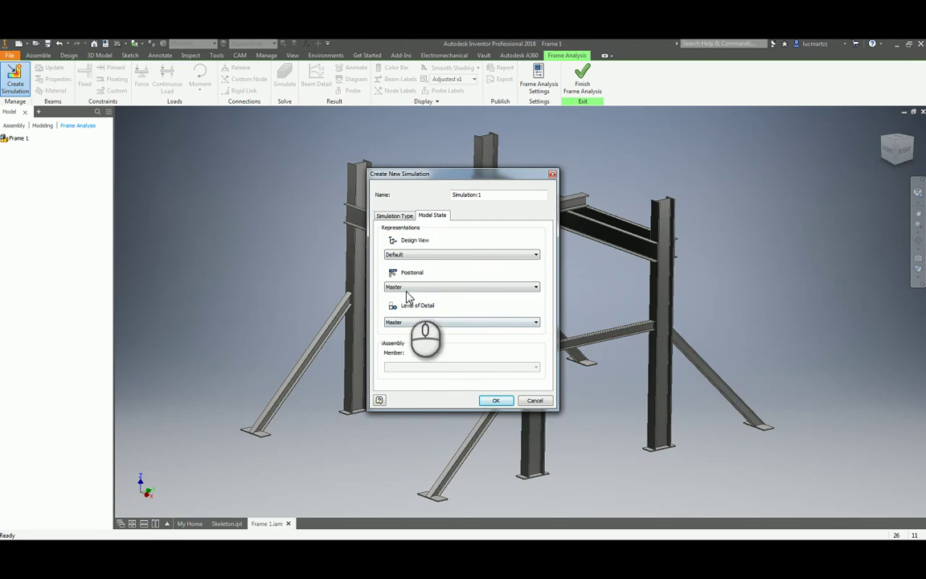
click(398, 217)
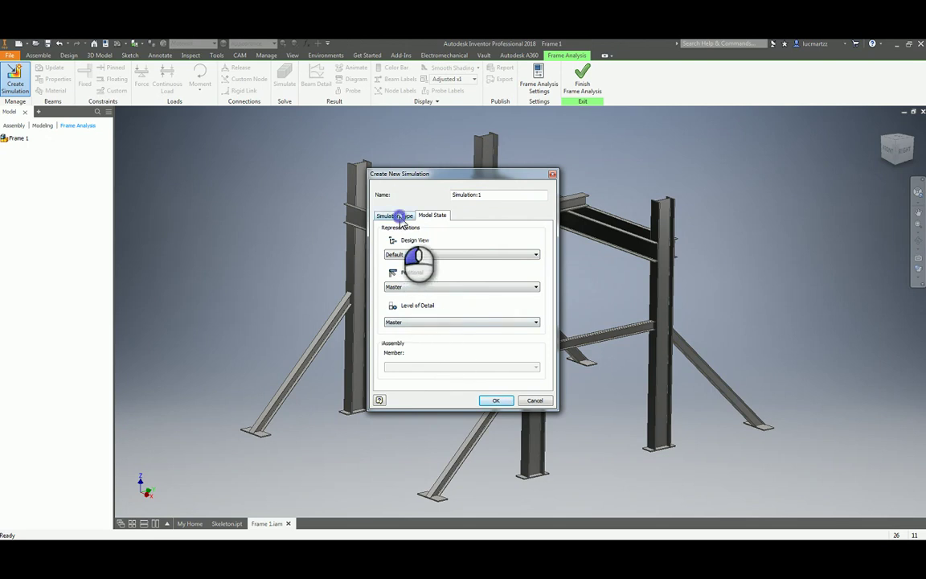
click(500, 400)
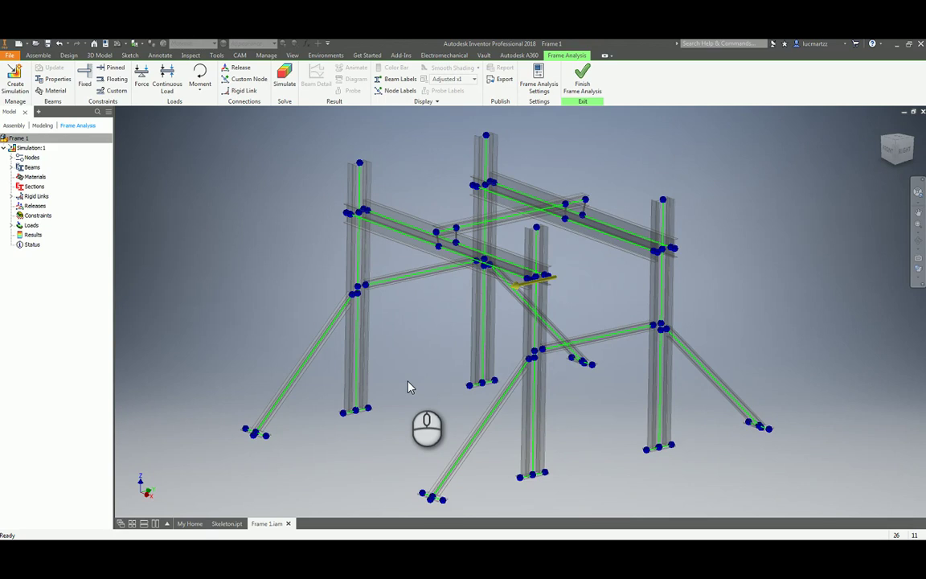
Step: Examine the nodes, beam lines, rigid links and gravity arrow of the frame's analysis model from several sides
shift+middle_drag(285, 262, 458, 232)
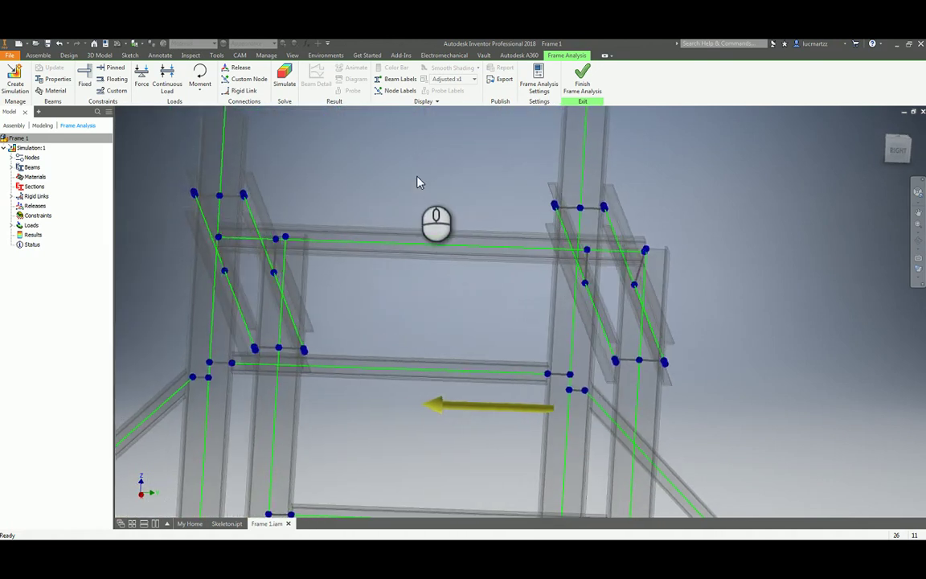
shift+middle_drag(417, 183, 609, 158)
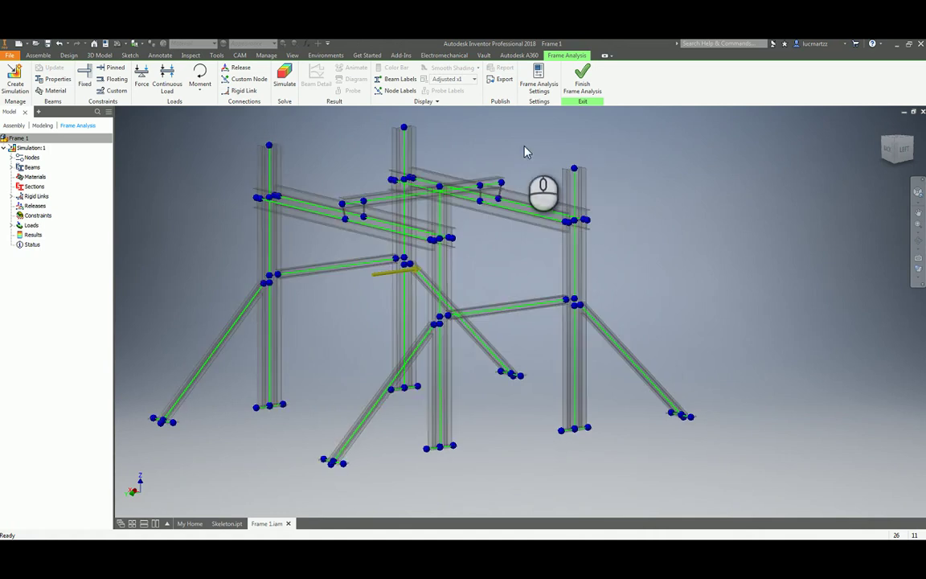
scroll(326, 151, down, 8)
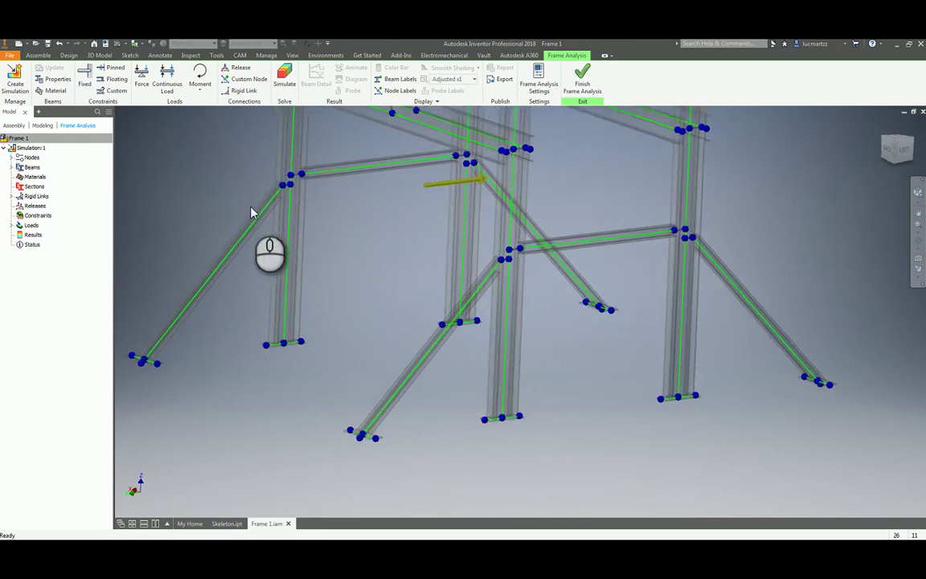
mouse_move(321, 195)
shift+middle_down()
mouse_move(354, 158)
mouse_move(298, 170)
mouse_move(324, 209)
mouse_move(319, 218)
mouse_move(305, 206)
mouse_move(238, 213)
shift+middle_up()
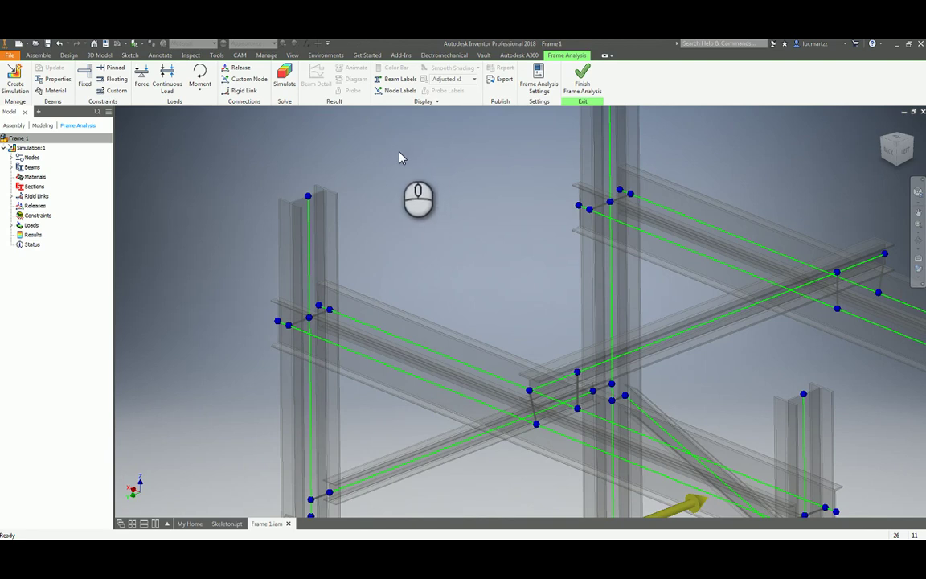
shift+middle_drag(399, 155, 254, 201)
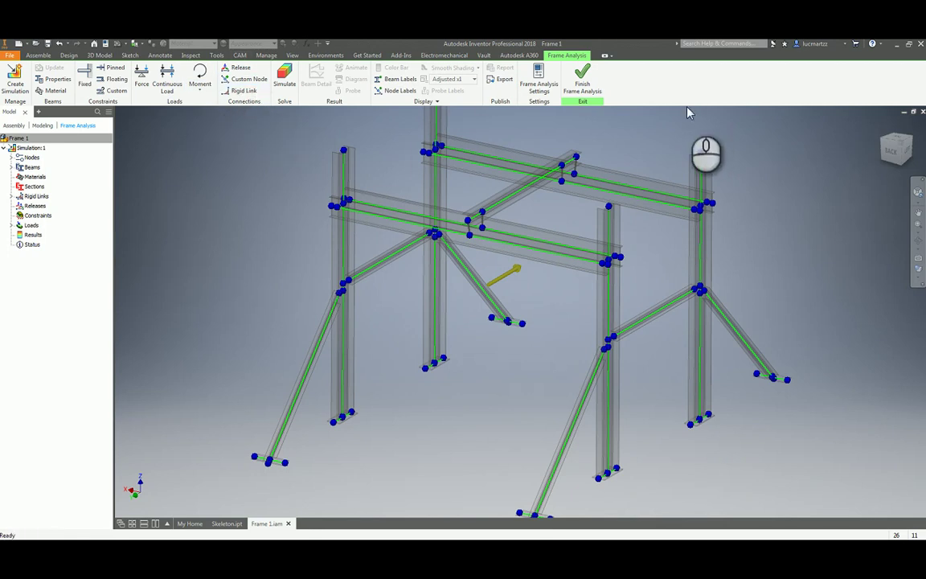
Step: Open the beam properties, expand the member groups and inspect the section data of the ANSI MC 18 x 58 beams
click(57, 80)
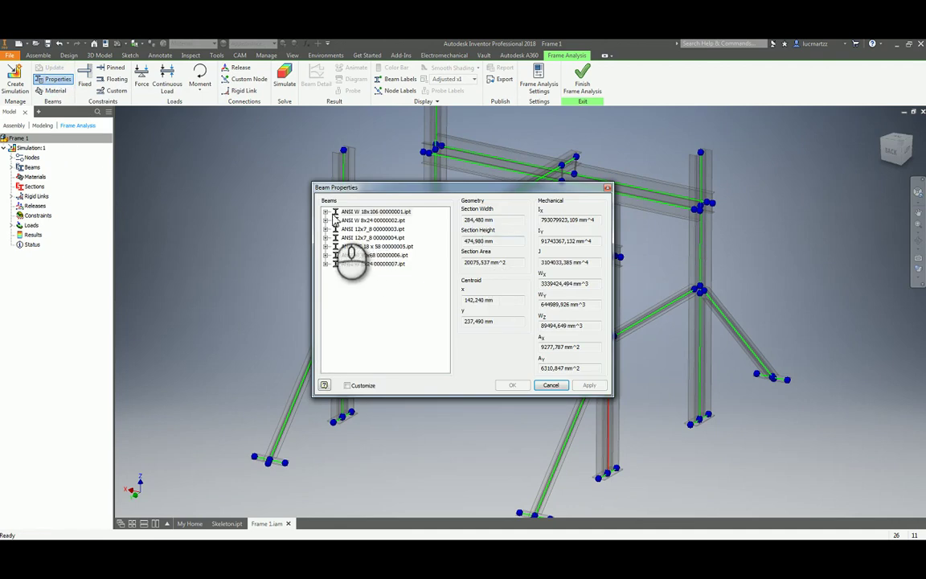
click(325, 212)
click(326, 255)
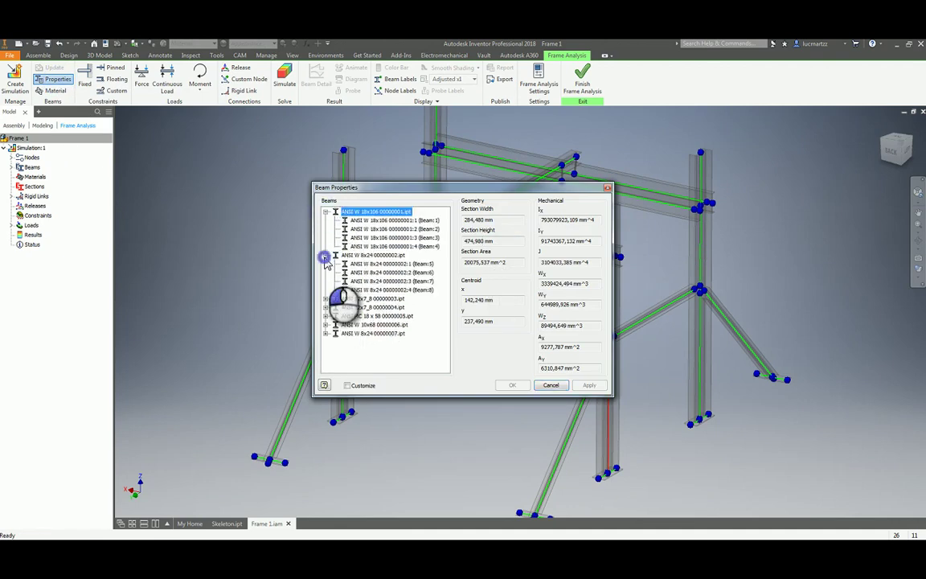
click(325, 298)
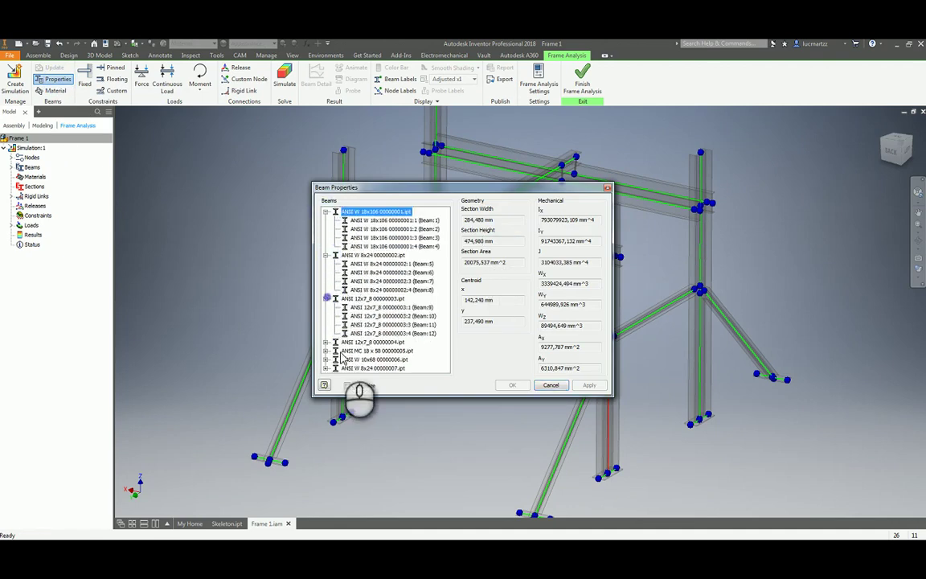
click(326, 333)
scroll(378, 339, down, 1)
click(322, 352)
click(325, 352)
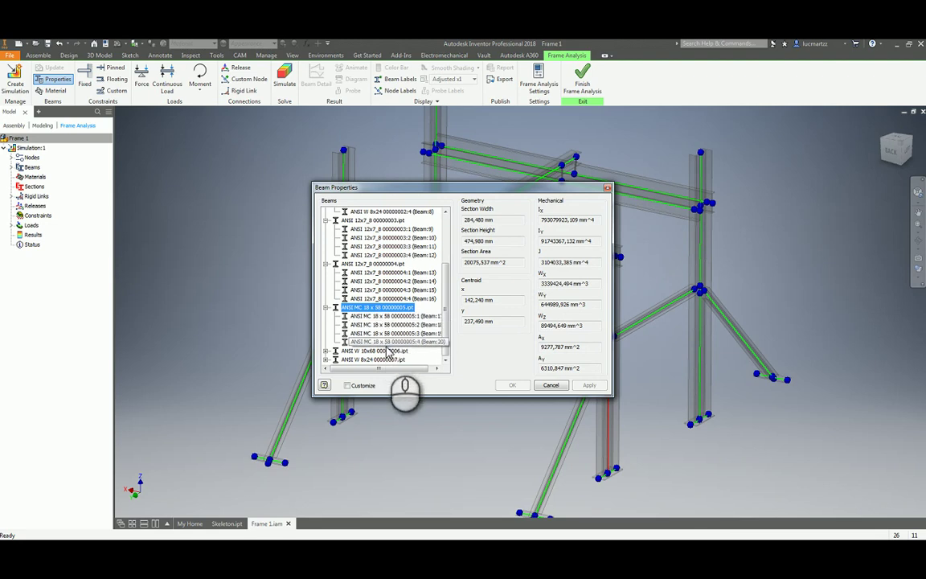
click(363, 308)
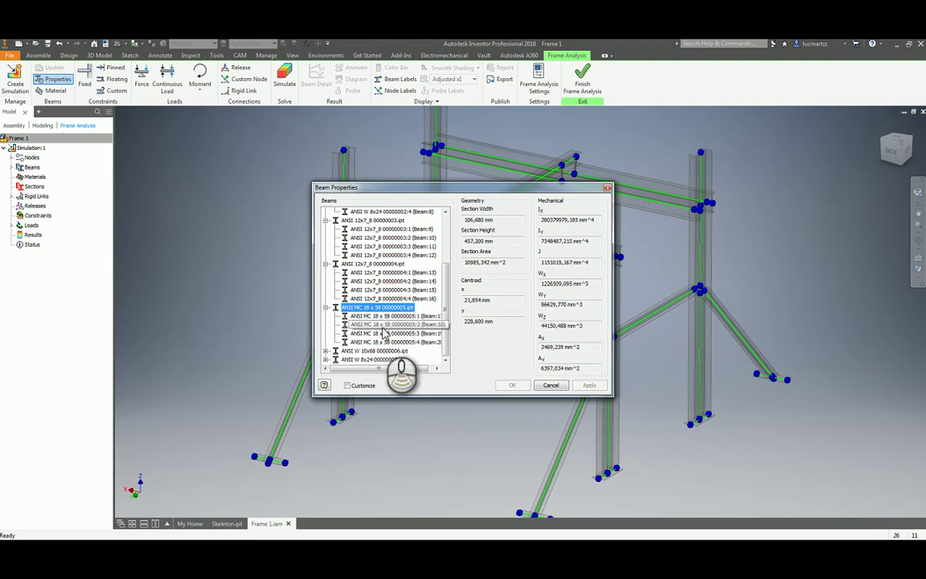
Step: Collapse the expanded member groups and inspect the section data of the ANSI W 18x106 beams
click(325, 308)
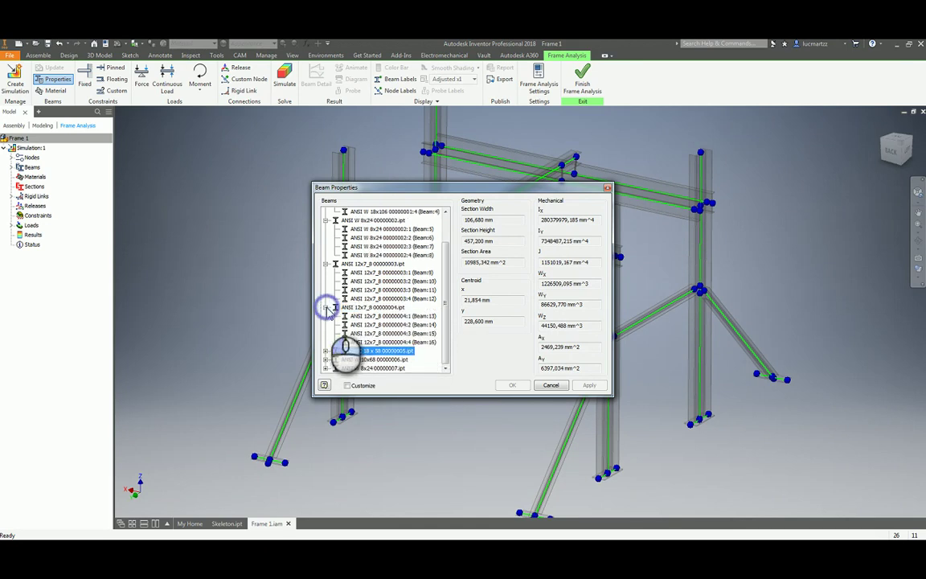
click(325, 263)
click(326, 256)
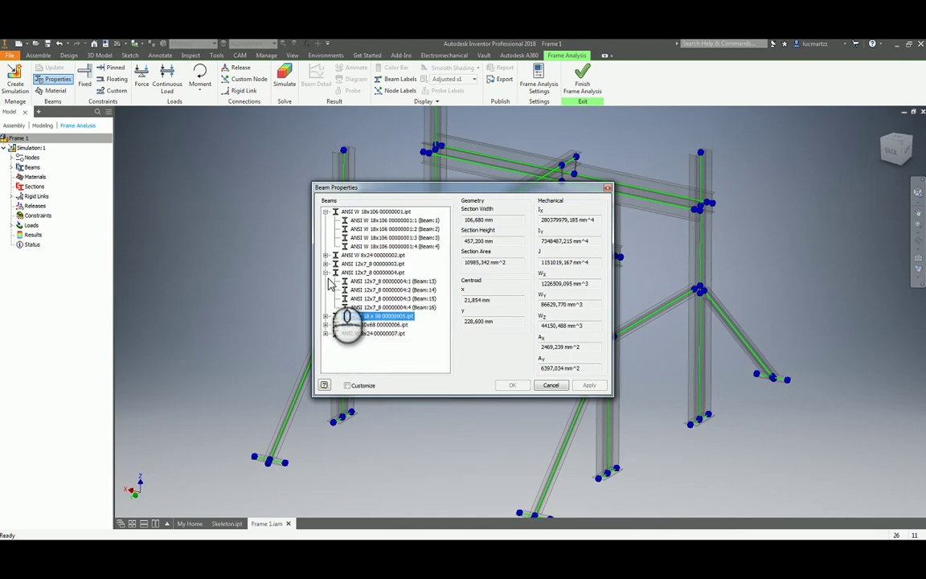
click(326, 273)
click(325, 211)
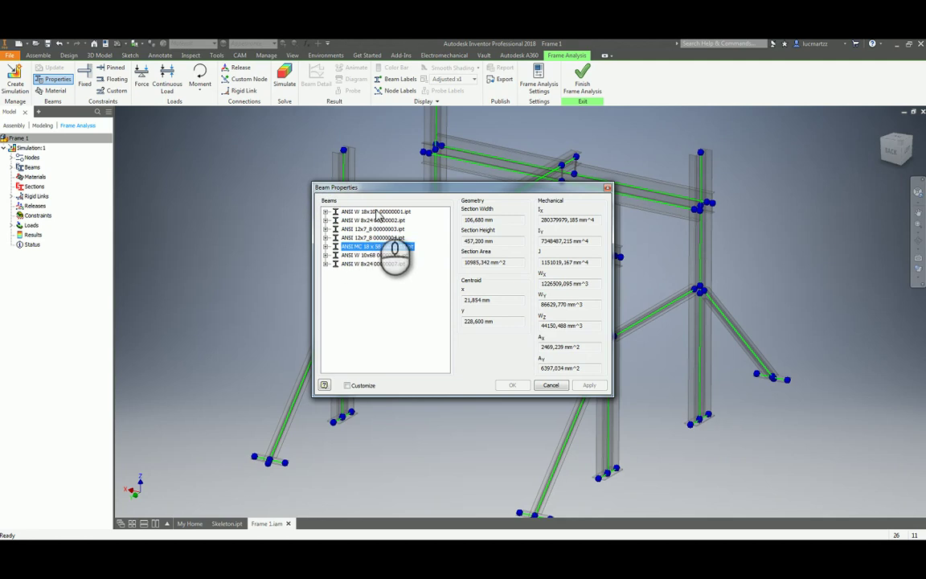
click(374, 212)
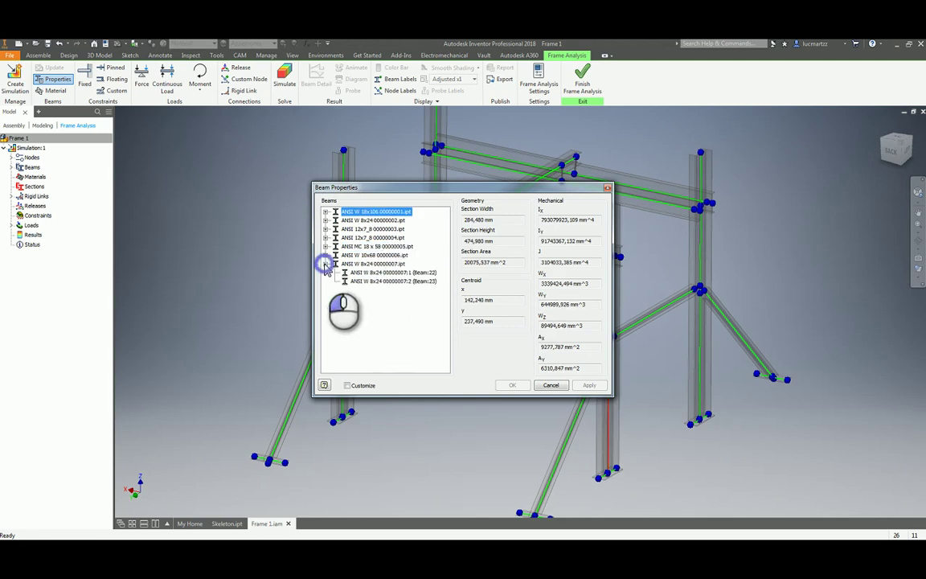
Step: Inspect the section data of Beam:22, Beam:23 and the ANSI MC 18 x 58 group, and close the beam properties
click(384, 273)
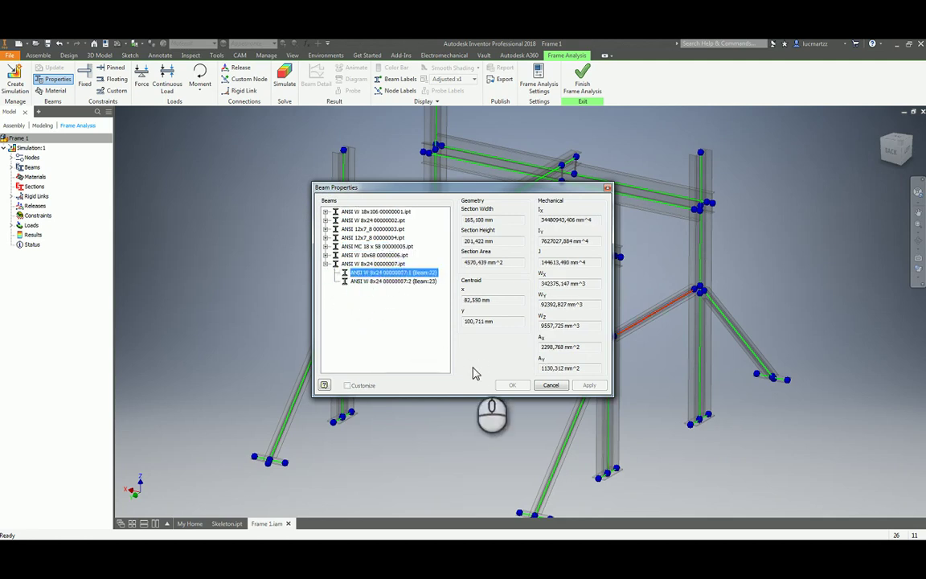
click(392, 281)
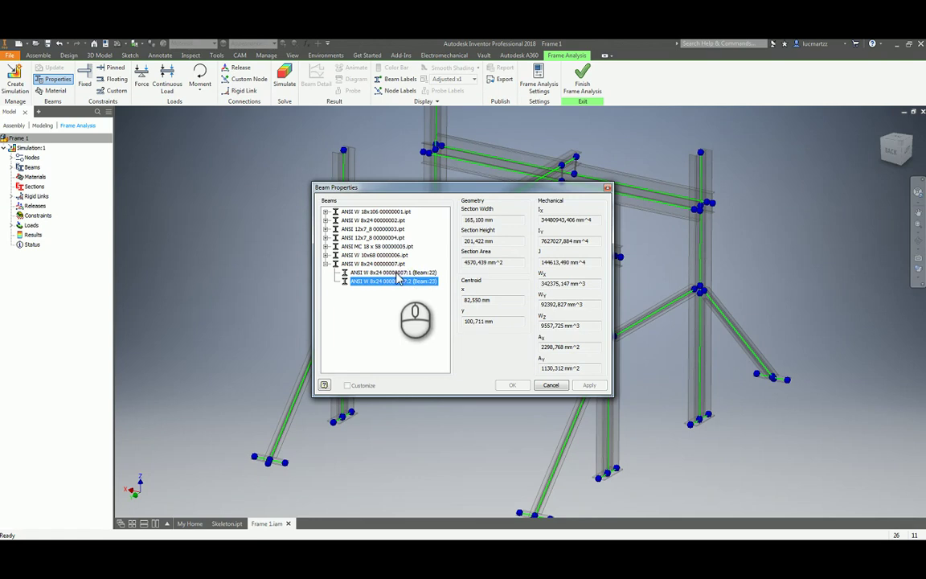
click(393, 273)
drag(486, 190, 278, 177)
click(173, 229)
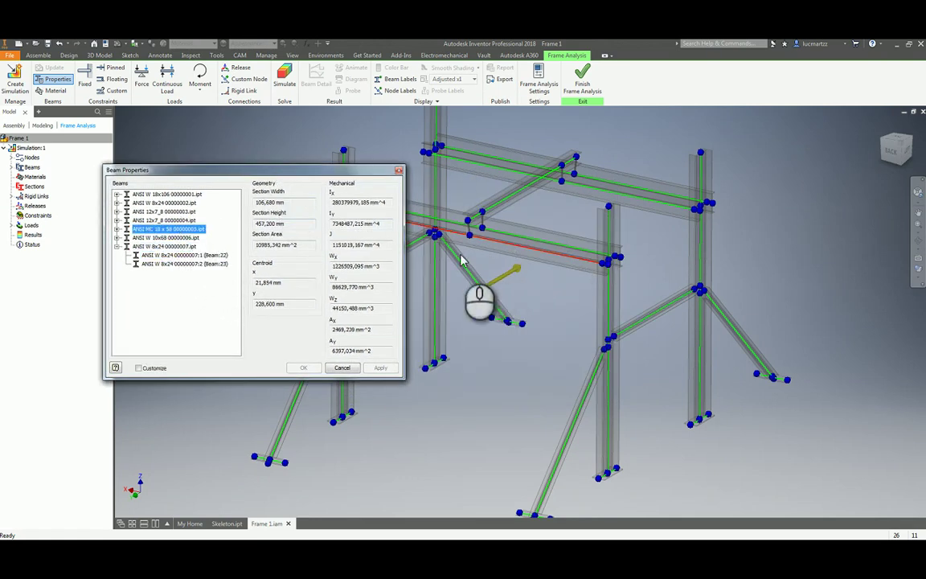
middle_drag(543, 269, 316, 214)
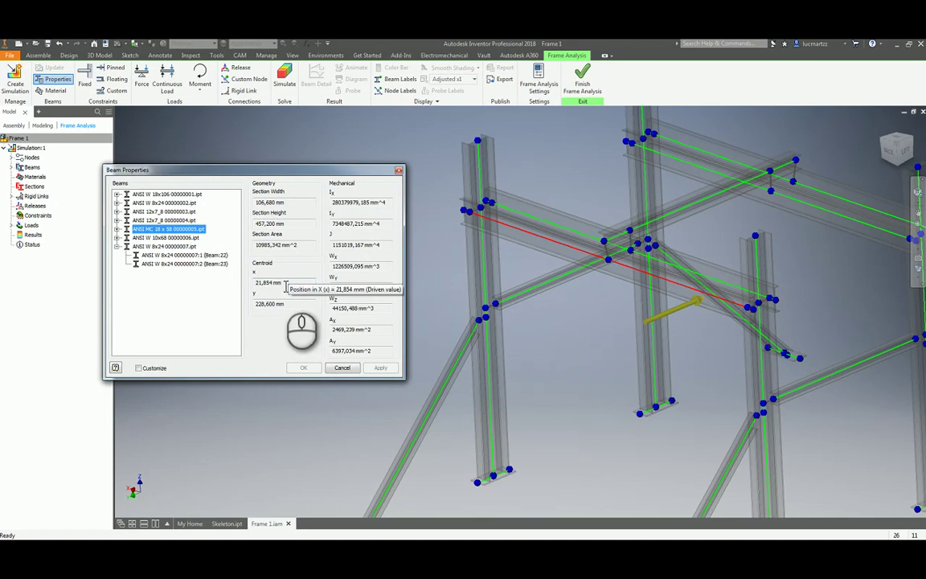
click(340, 368)
Step: Review the material data of the four individual ANSI W 18x106 beams and close the beam material settings
click(53, 90)
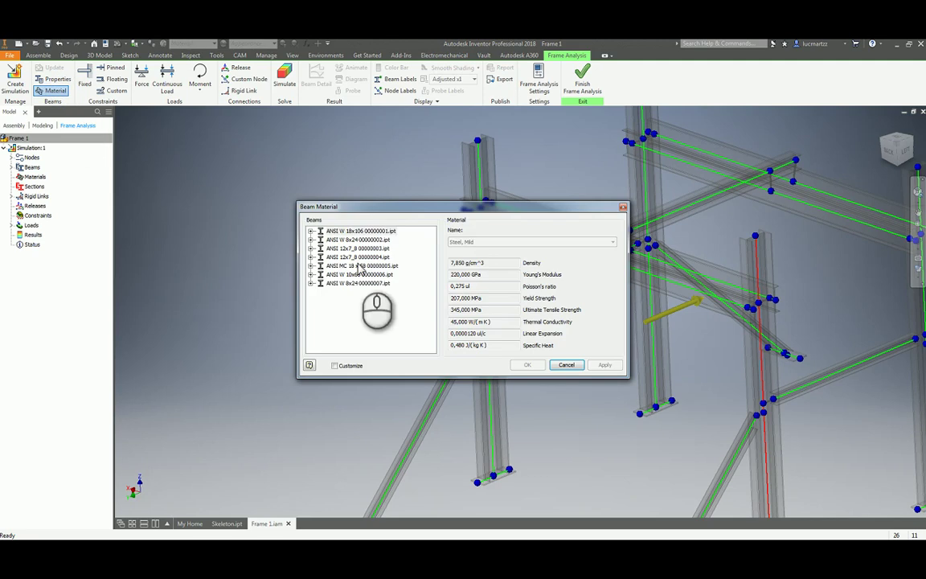
drag(434, 207, 178, 135)
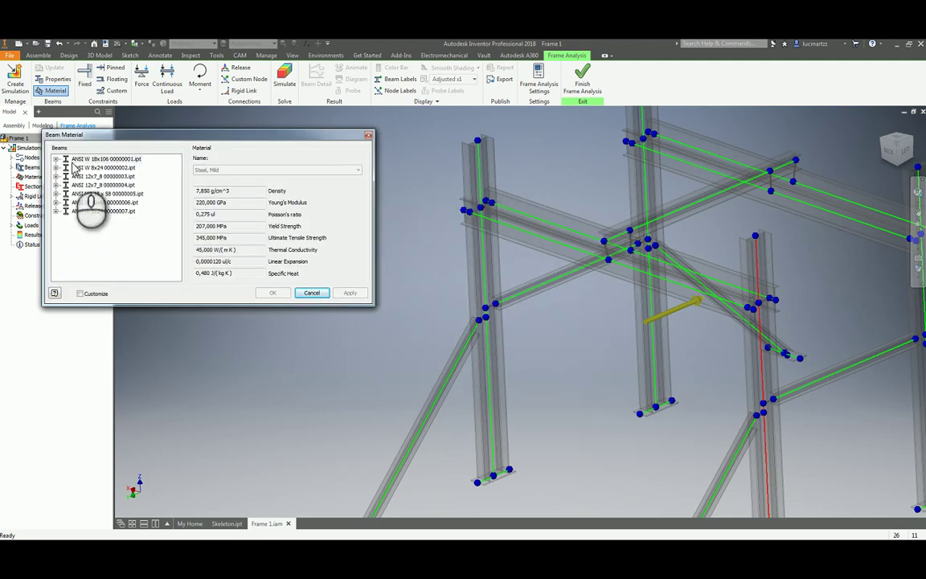
click(104, 158)
click(55, 159)
click(124, 176)
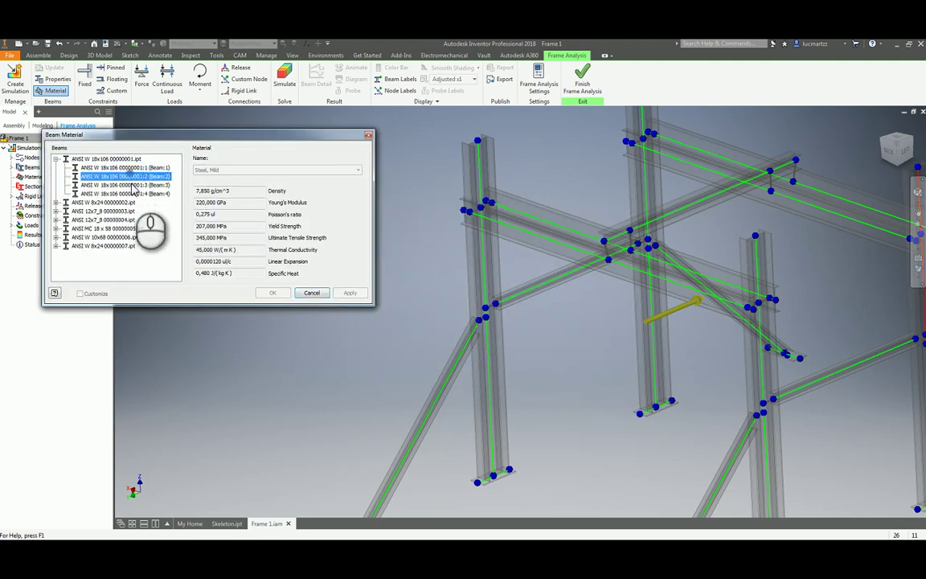
click(132, 185)
click(131, 193)
click(139, 167)
click(143, 177)
click(144, 184)
click(144, 194)
click(146, 177)
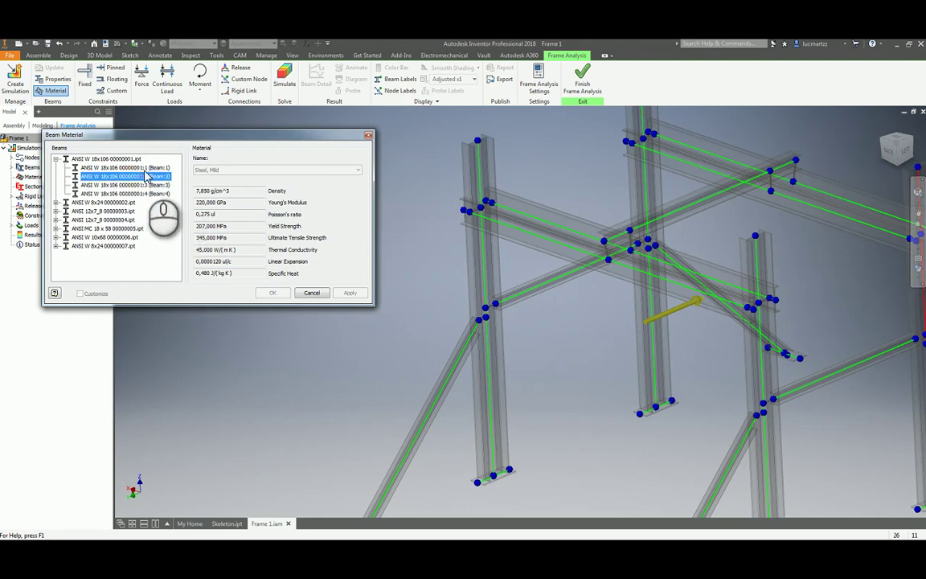
click(145, 168)
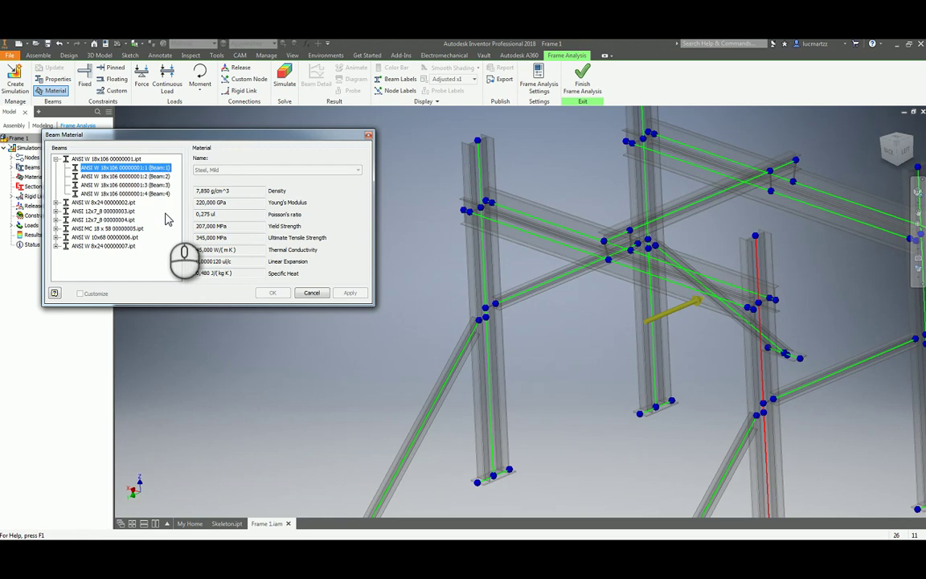
drag(215, 134, 287, 131)
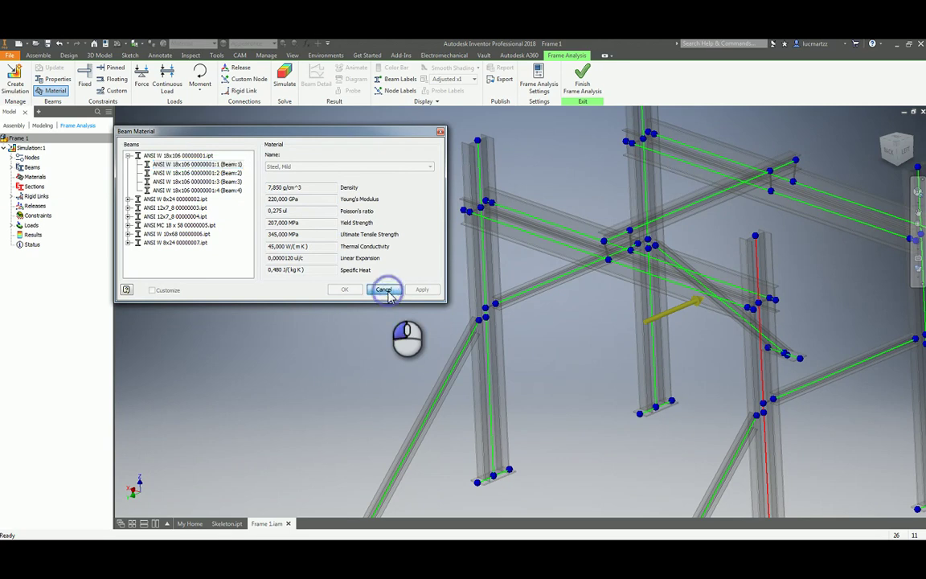
click(385, 290)
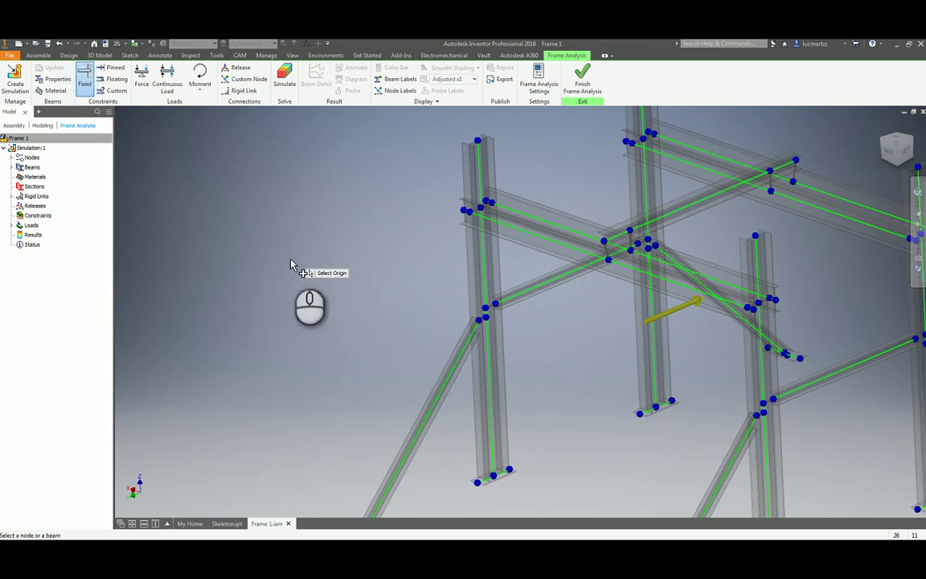
Step: Place a fixed constraint on the outer node of the base plate under one diagonal brace
scroll(420, 469, up, 1)
middle_drag(419, 470, 422, 447)
scroll(424, 446, down, 5)
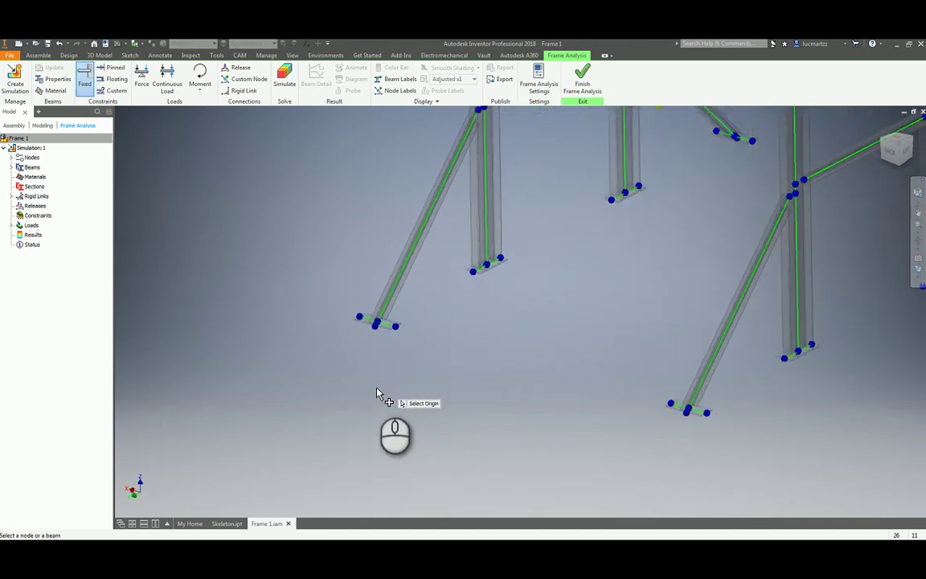
click(363, 325)
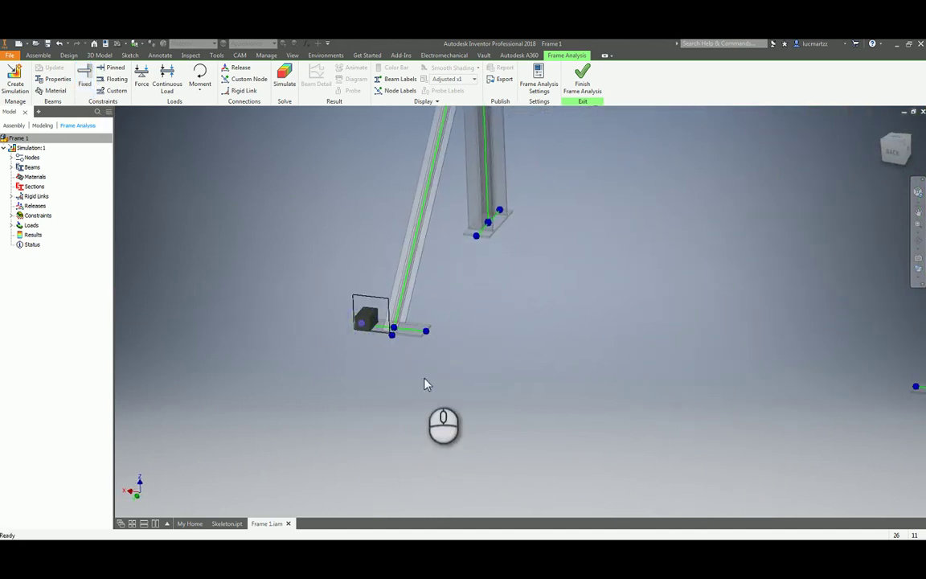
Step: Examine the base nodes and the direction of the gravity arrow from several angles across the whole frame
scroll(128, 265, up, 3)
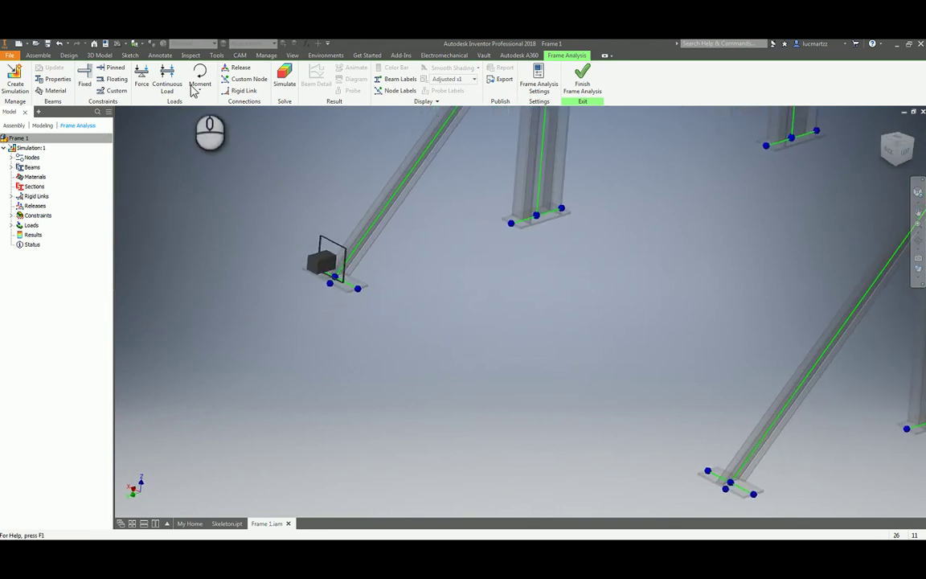
scroll(288, 310, down, 2)
scroll(289, 311, up, 3)
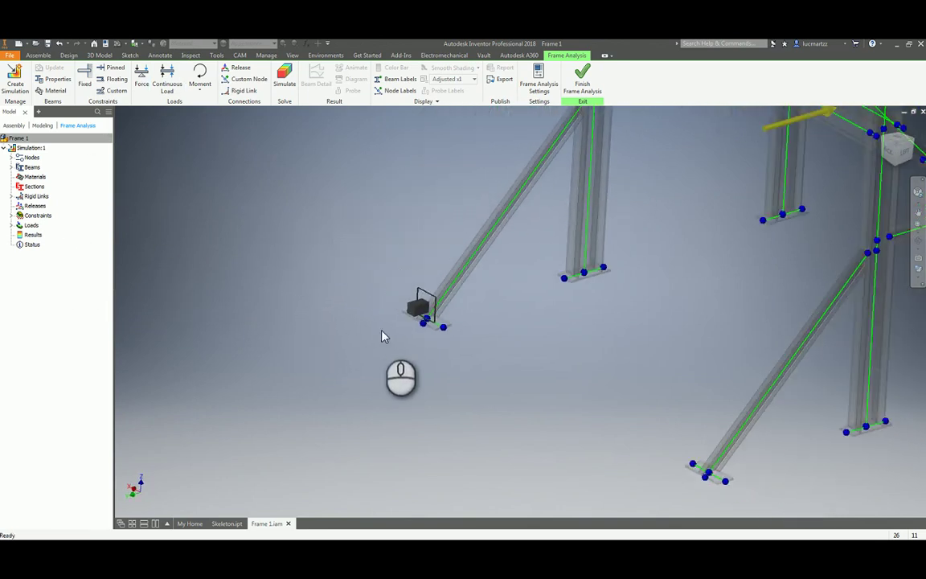
scroll(383, 335, down, 3)
scroll(482, 361, up, 3)
scroll(667, 297, down, 3)
scroll(384, 337, up, 3)
scroll(271, 464, down, 3)
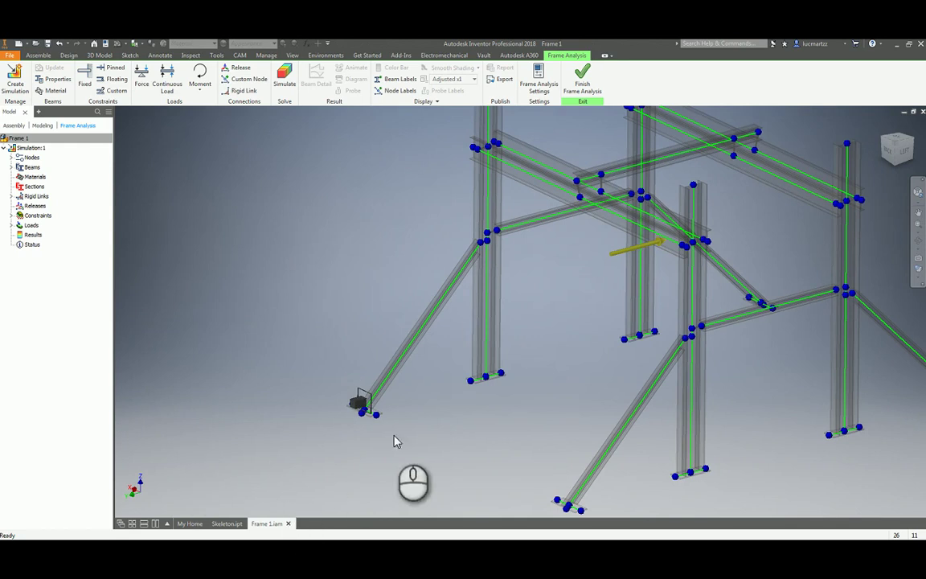
shift+middle_drag(648, 248, 94, 233)
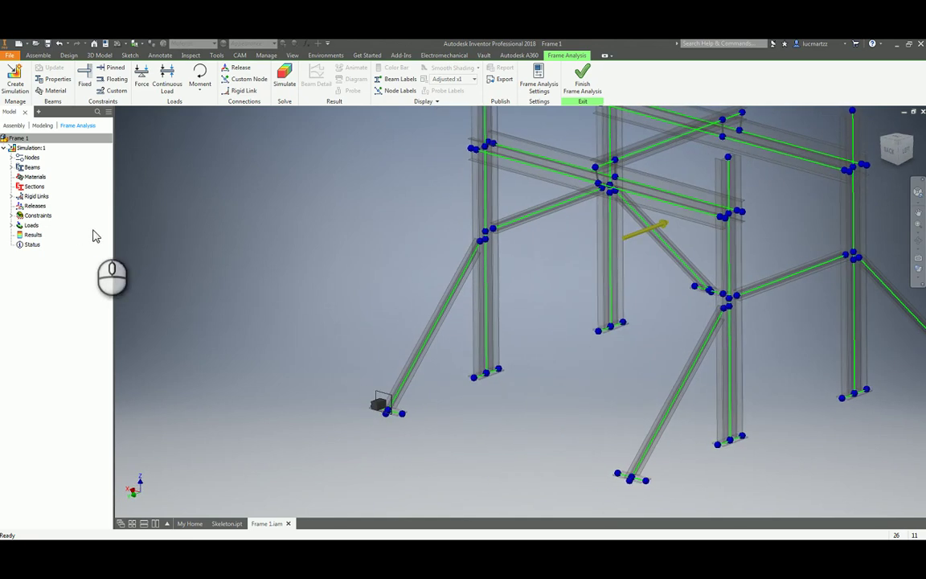
Step: Change the gravity load's direction to Z Direction and apply it
click(10, 226)
double_click(37, 235)
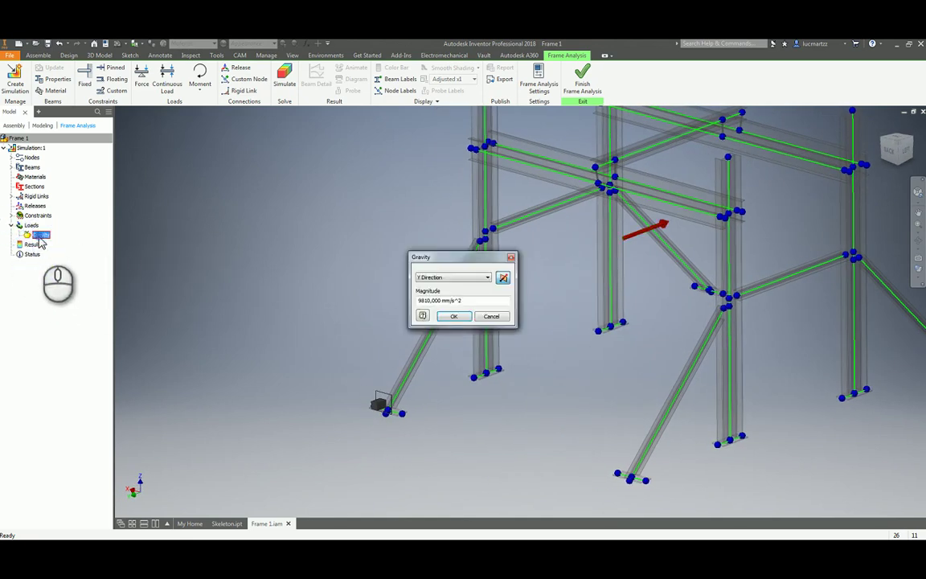
click(451, 280)
click(435, 300)
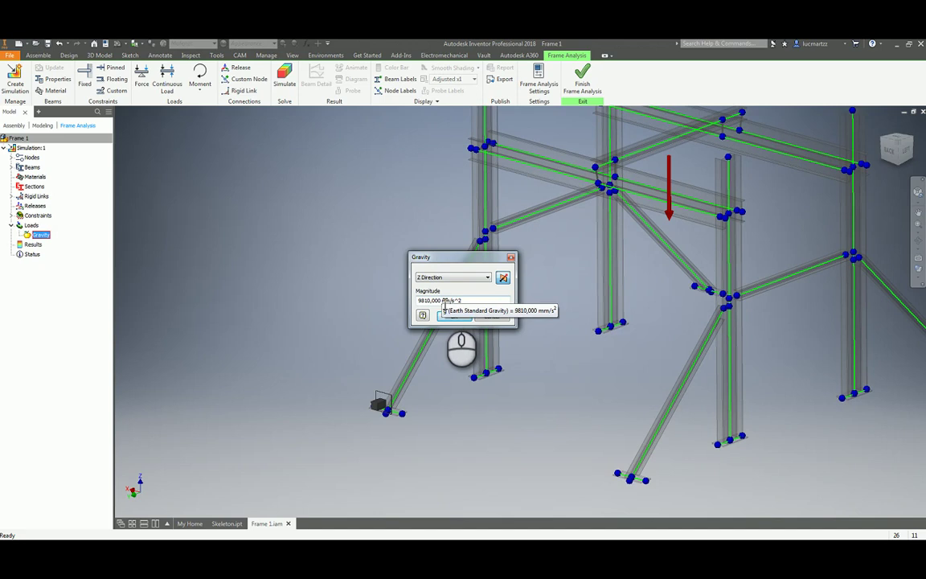
click(452, 317)
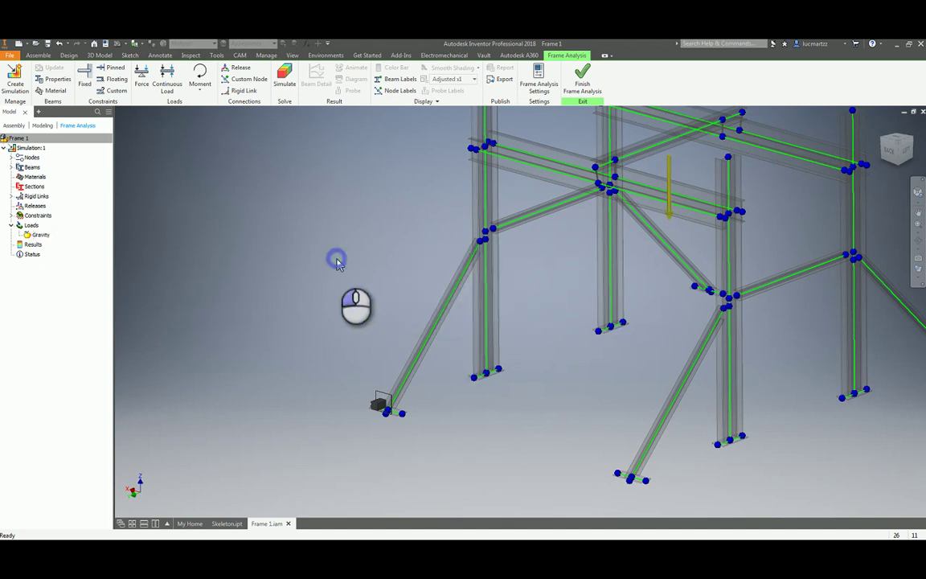
Step: Delete the fixed constraint from the outer node of the base plate under the diagonal brace
drag(337, 263, 301, 272)
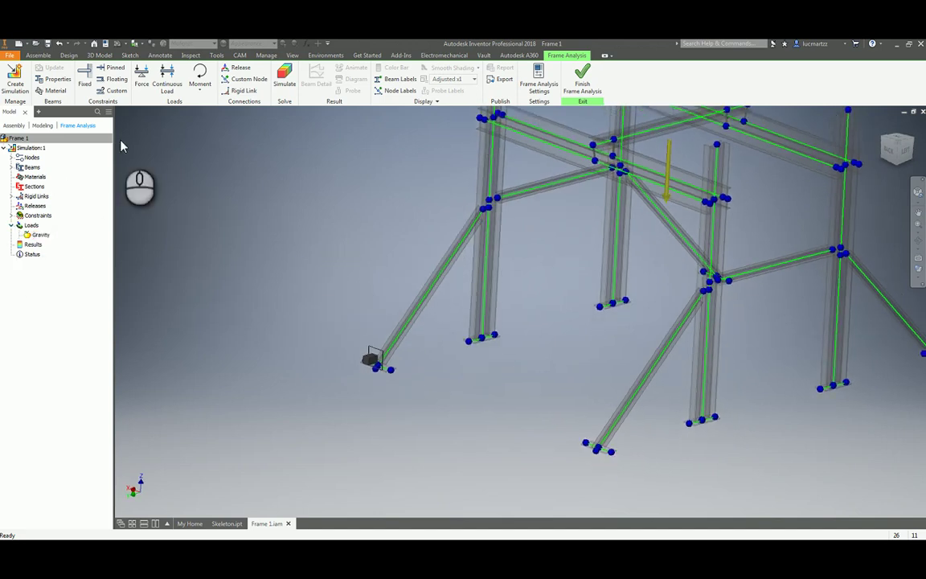
click(141, 212)
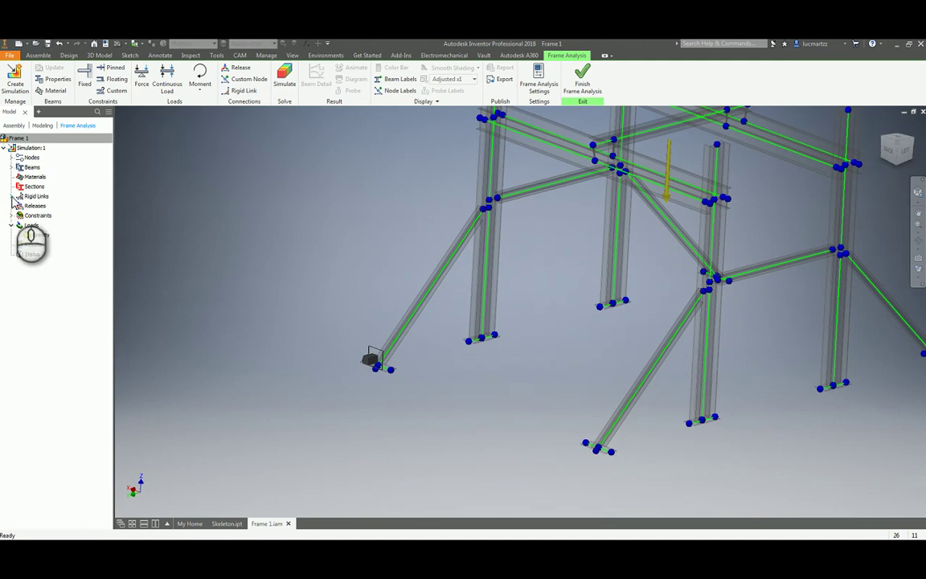
click(11, 157)
scroll(13, 161, down, 1)
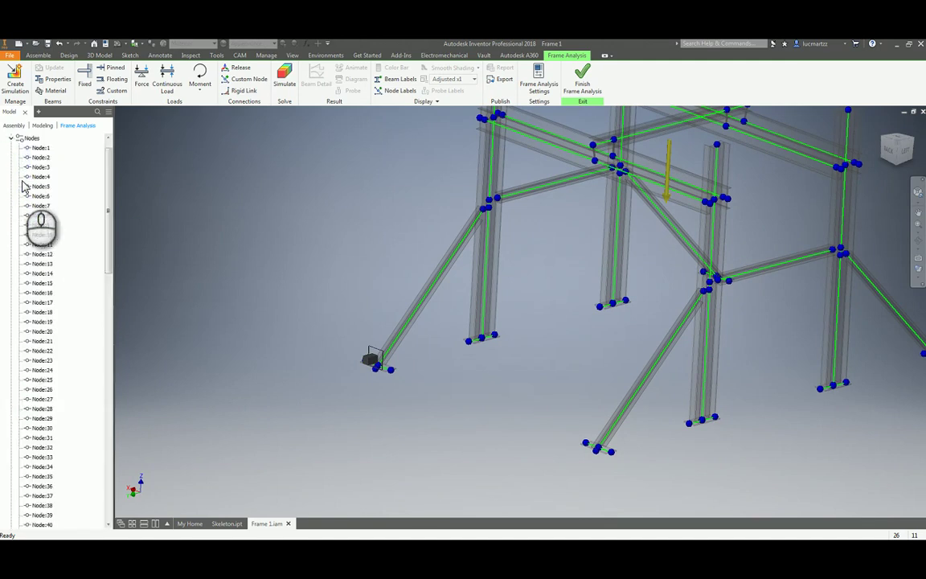
click(10, 139)
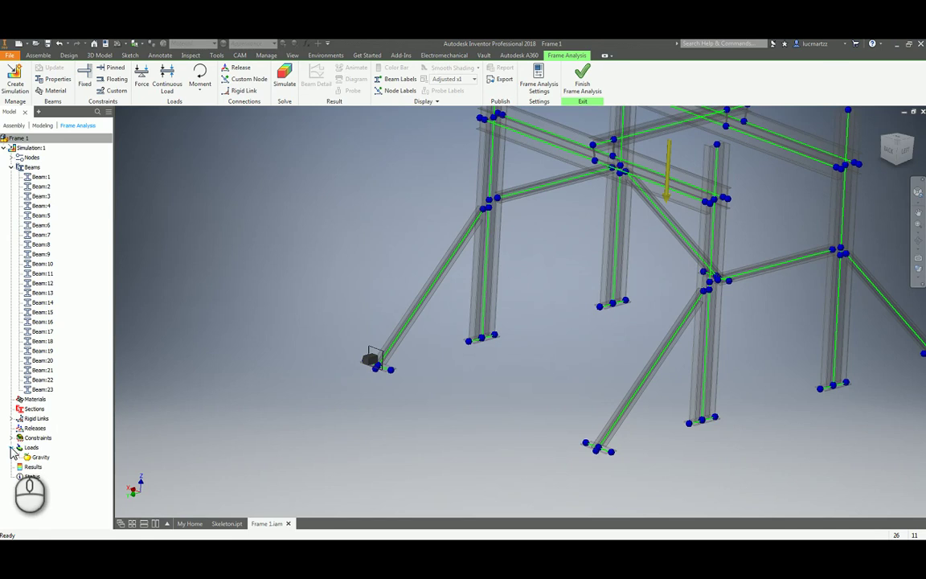
click(44, 447)
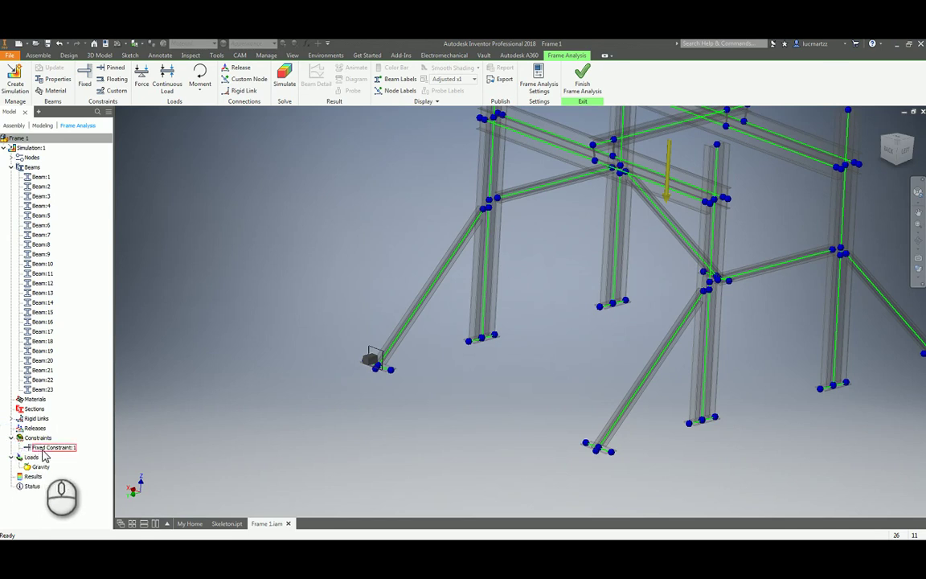
right_click(46, 454)
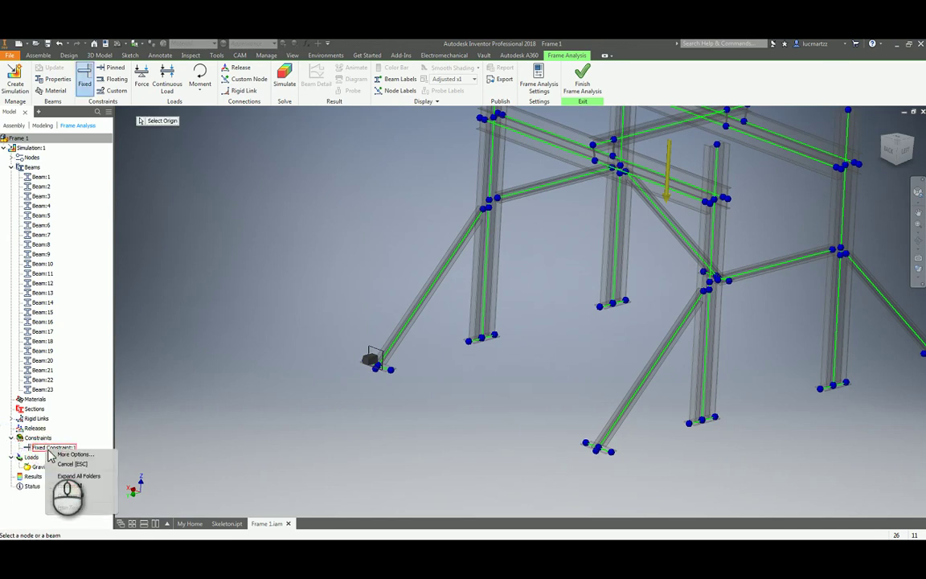
click(88, 434)
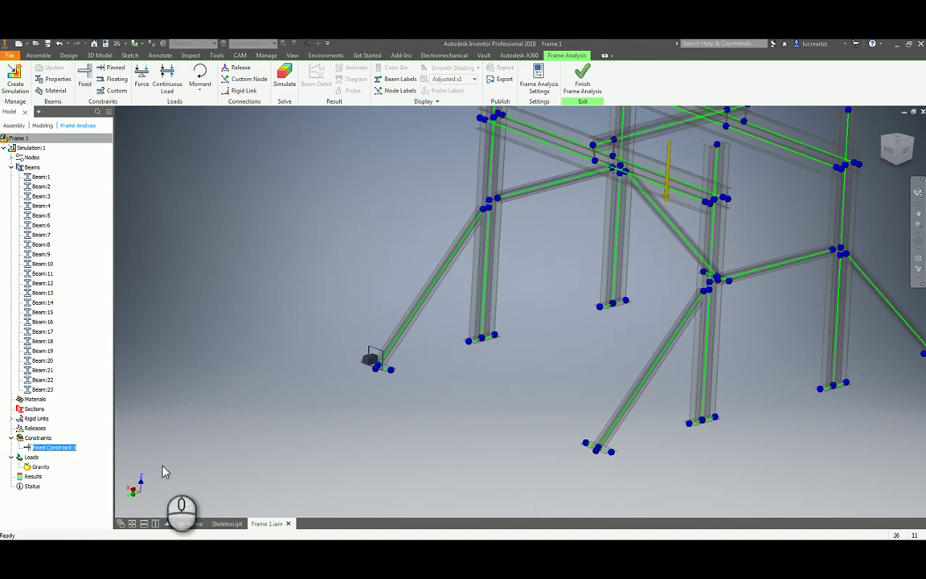
key(Delete)
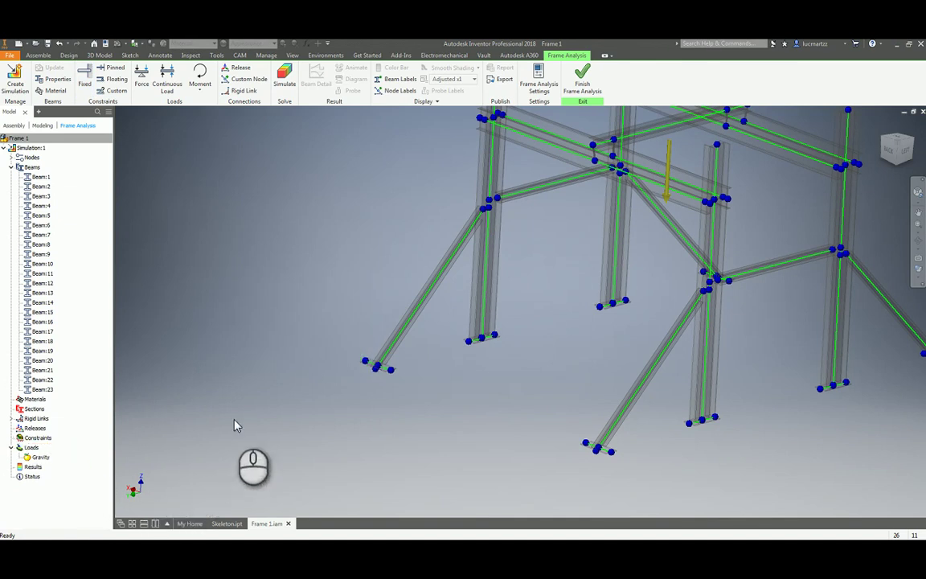
Step: Place fixed constraints on both end nodes of the base plate under one diagonal brace
click(84, 81)
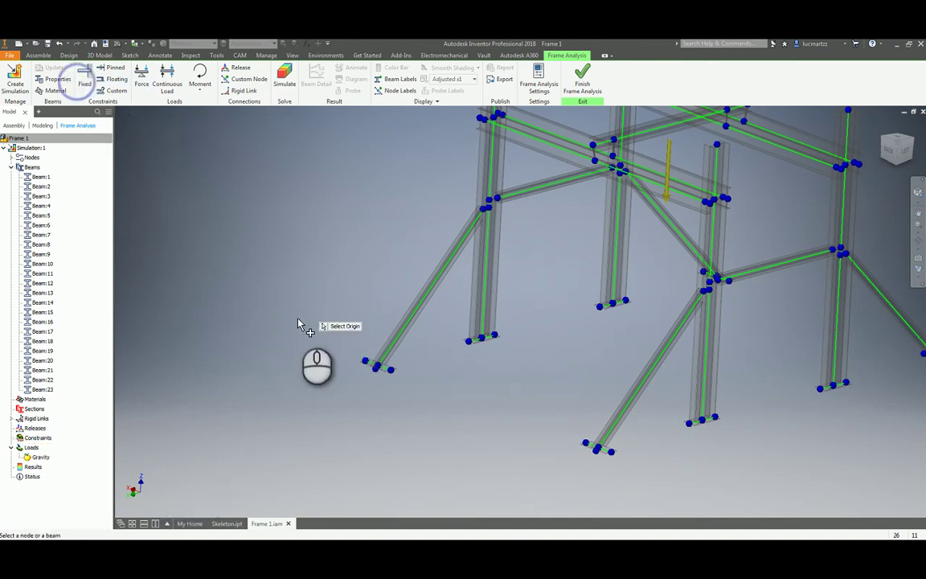
click(364, 363)
shift+middle_drag(444, 413, 508, 416)
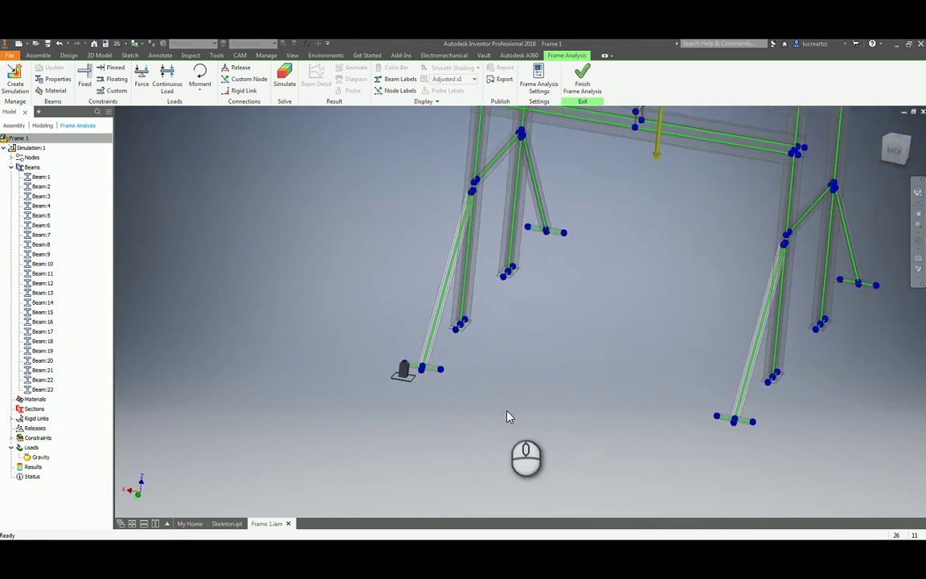
scroll(507, 411, down, 2)
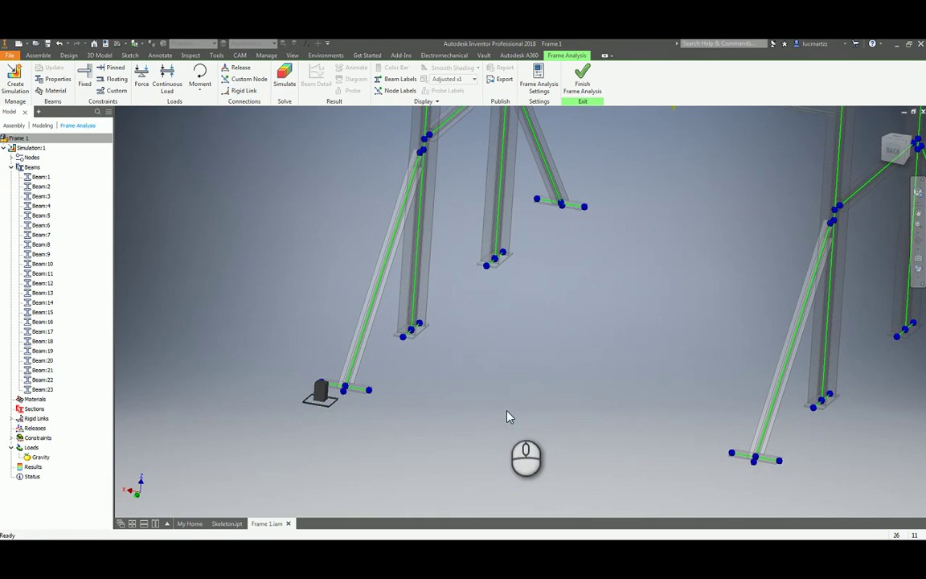
scroll(507, 412, down, 2)
scroll(508, 416, up, 5)
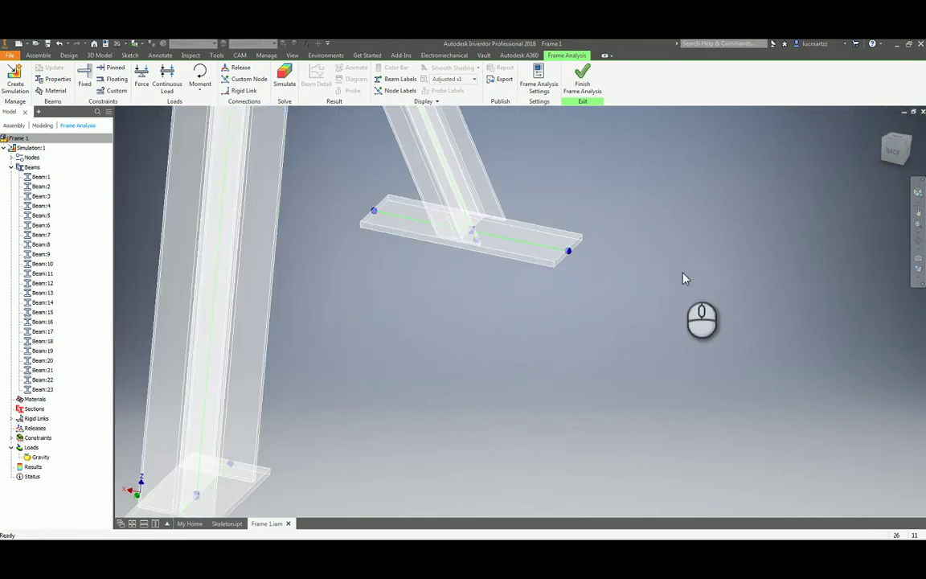
scroll(583, 264, down, 4)
middle_drag(450, 262, 273, 324)
click(84, 78)
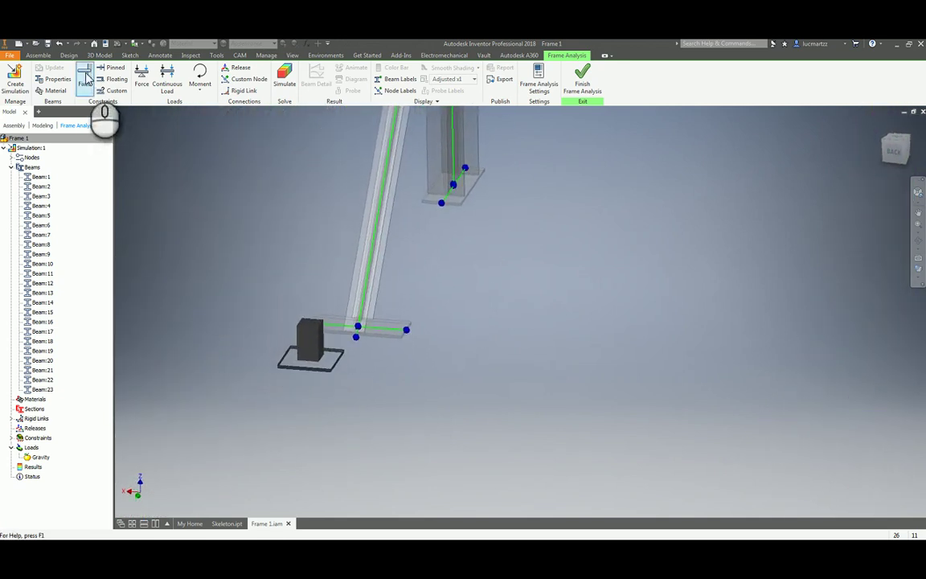
click(406, 330)
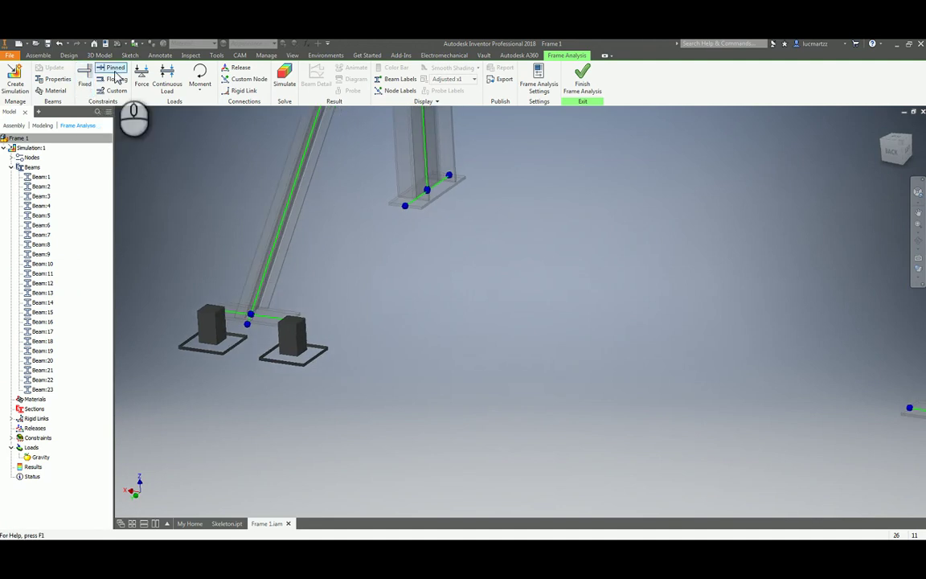
right_click(475, 278)
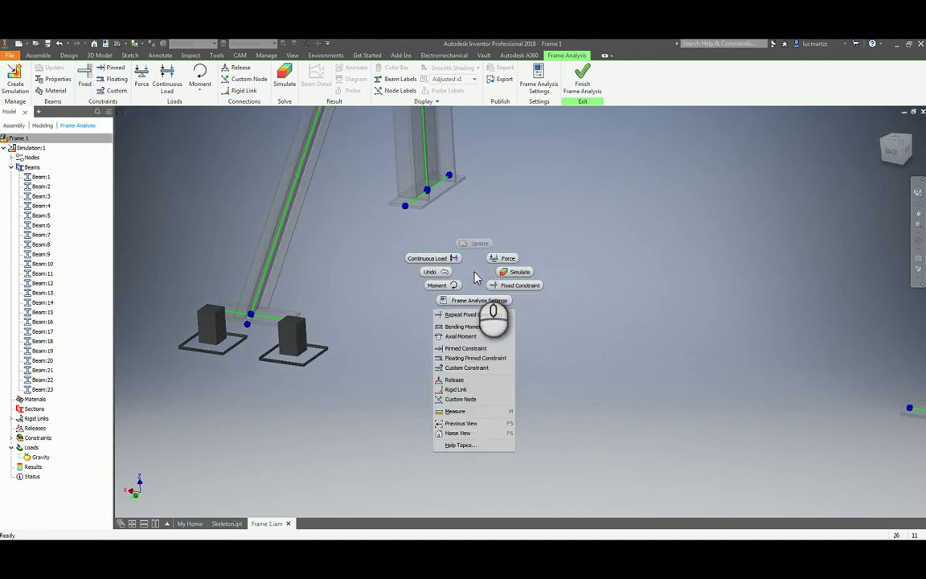
click(474, 273)
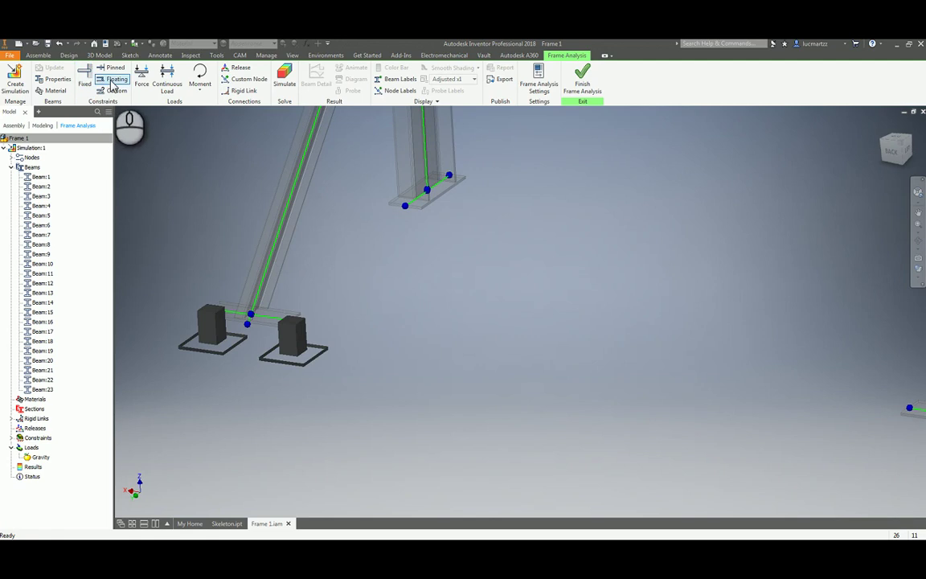
Step: Place fixed constraints on both end nodes of the base plates under two vertical columns
click(85, 82)
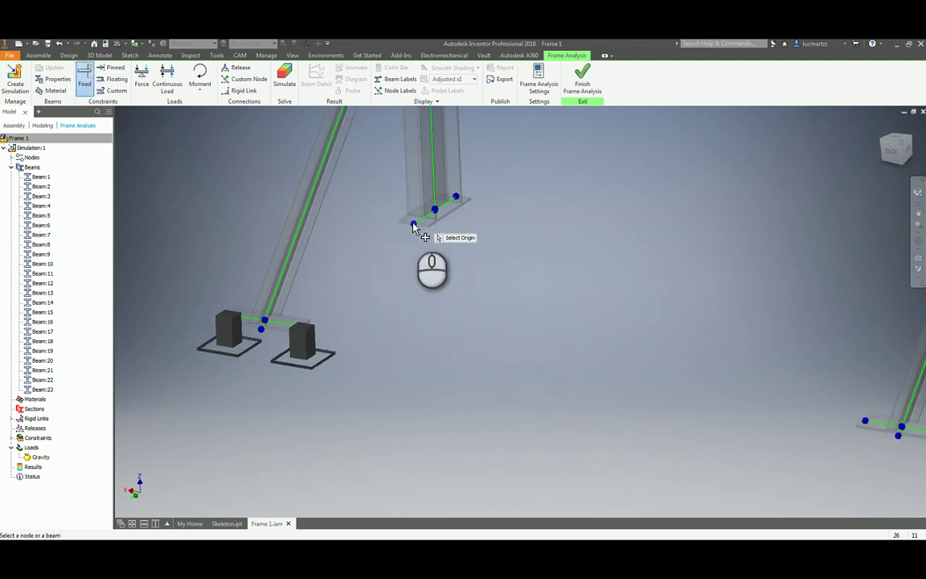
shift+middle_drag(413, 227, 500, 159)
click(509, 176)
click(94, 83)
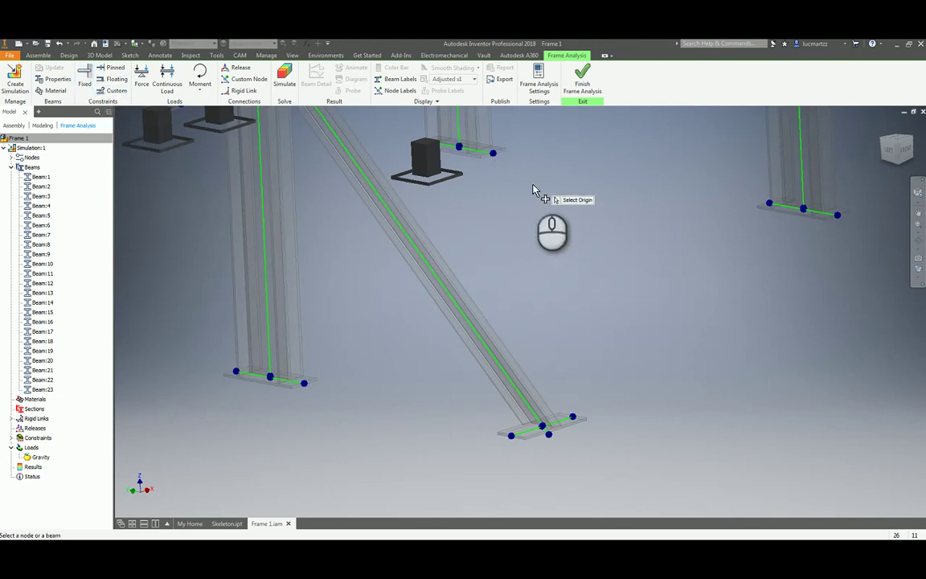
click(493, 155)
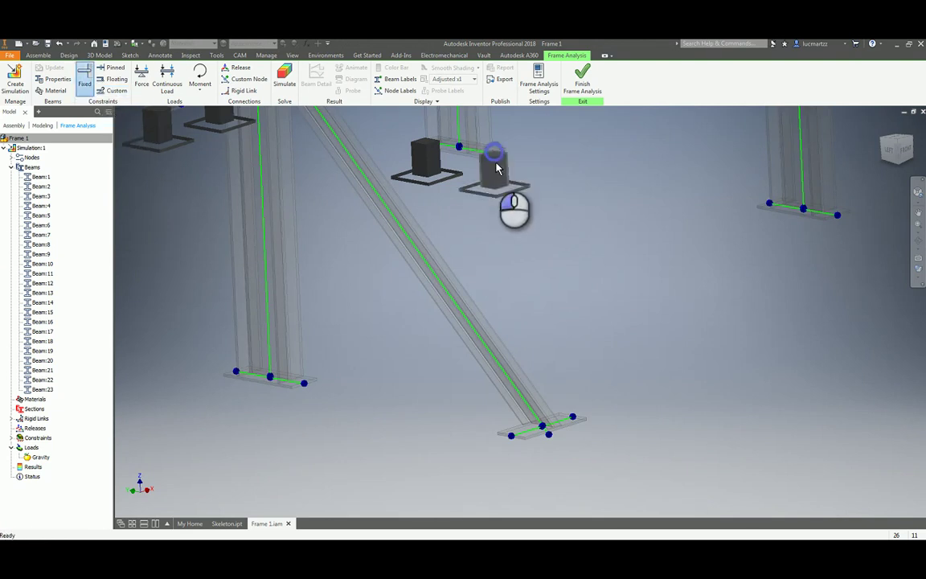
click(88, 86)
click(713, 247)
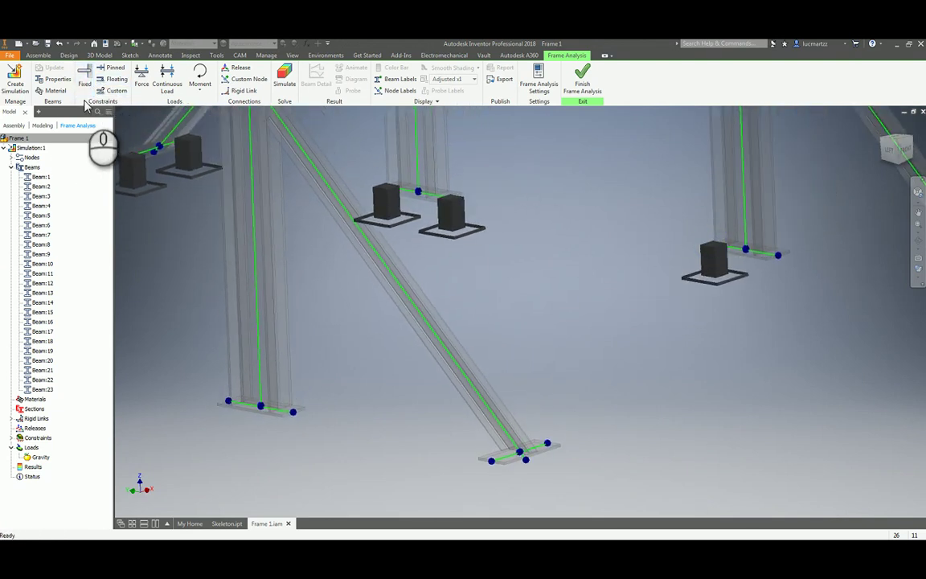
click(778, 256)
Step: Undo all the fixed constraints placed on the brace and column base plates
scroll(608, 423, down, 3)
scroll(696, 403, up, 3)
scroll(626, 434, up, 4)
scroll(498, 399, down, 3)
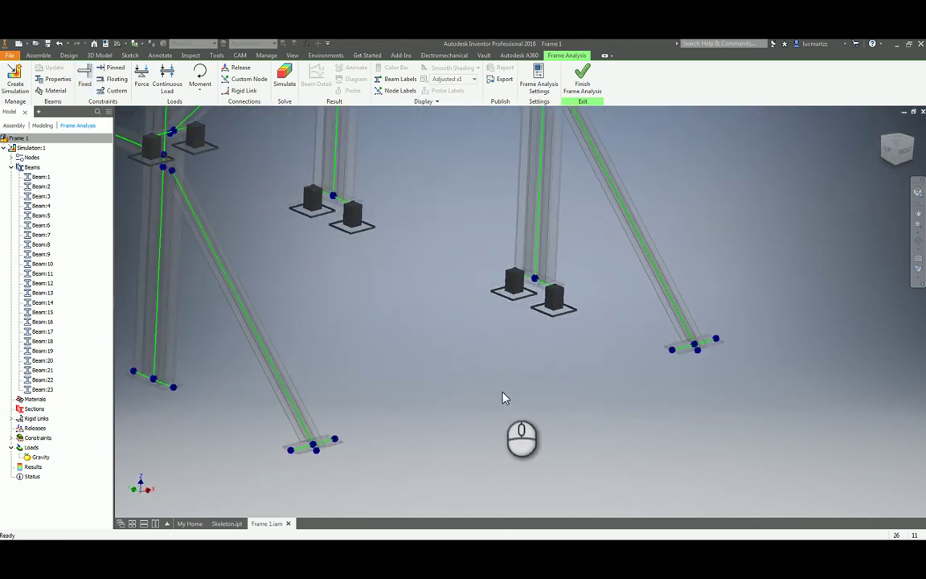
scroll(530, 299, up, 5)
shift+middle_drag(565, 277, 508, 271)
scroll(518, 266, down, 8)
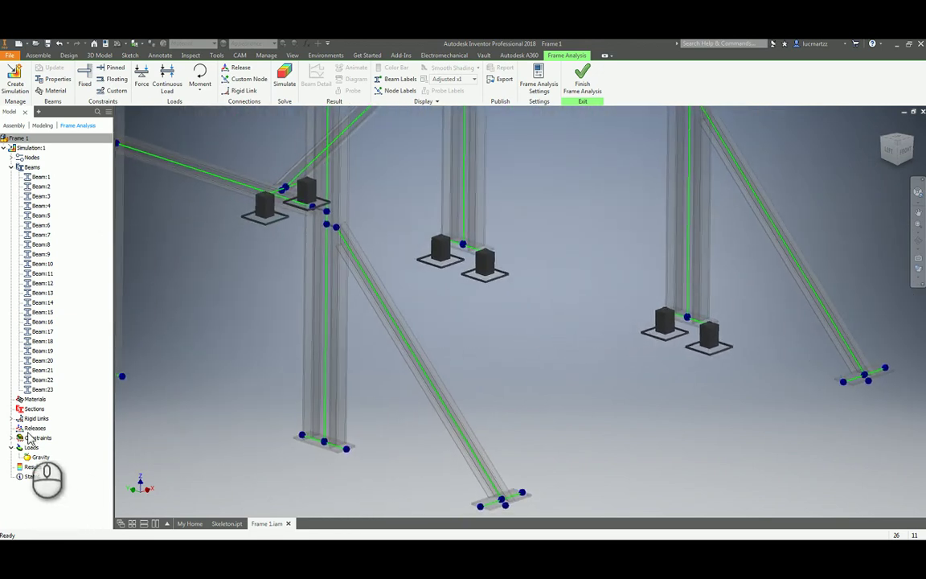
right_drag(577, 319, 504, 320)
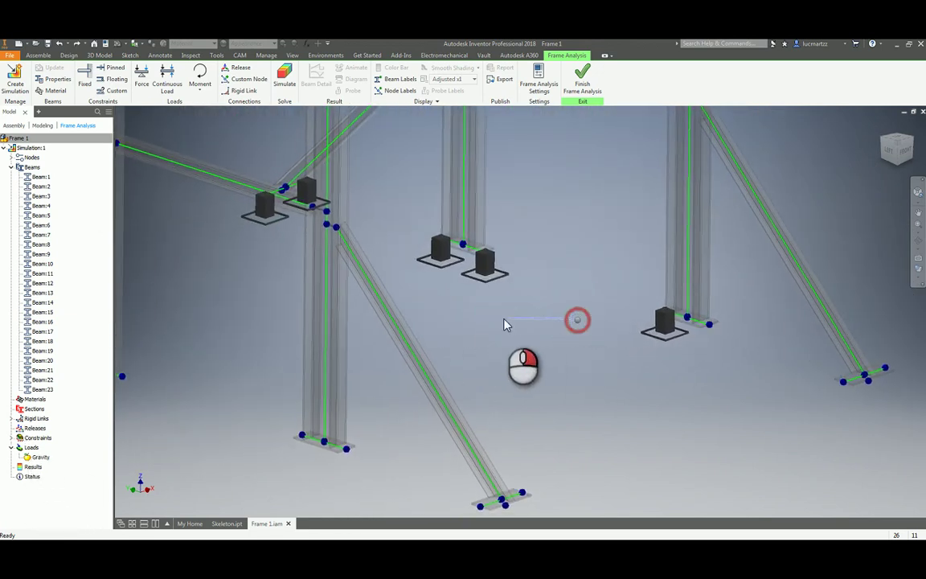
right_drag(565, 319, 461, 315)
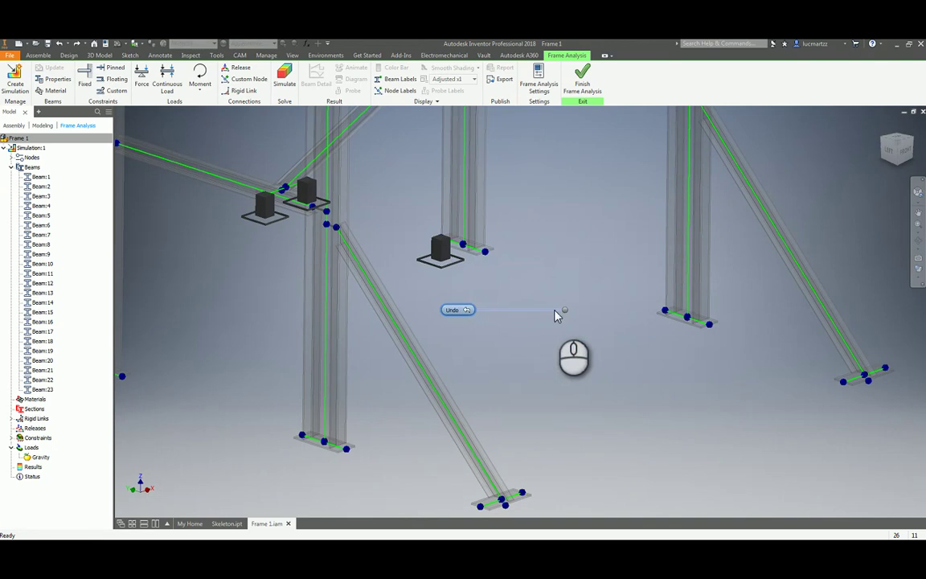
right_drag(546, 310, 474, 316)
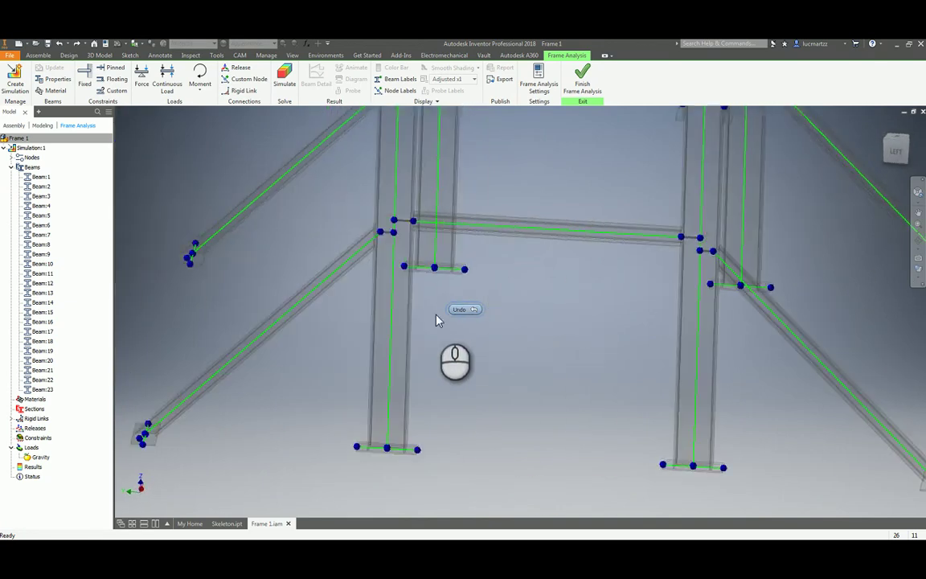
Step: Place a fixed constraint on the centre node of the base plate under the diagonal brace at one end of a frame row
scroll(477, 299, down, 6)
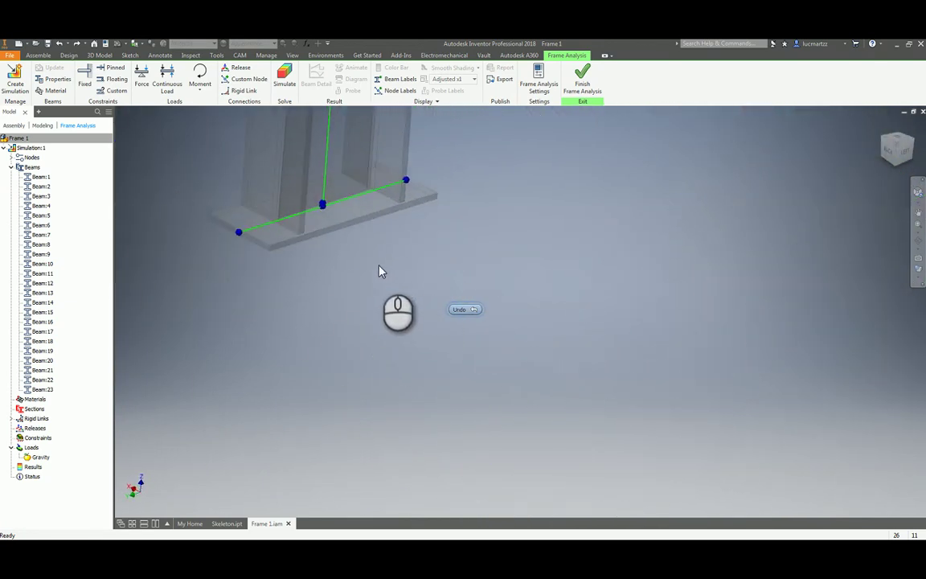
middle_drag(376, 266, 430, 285)
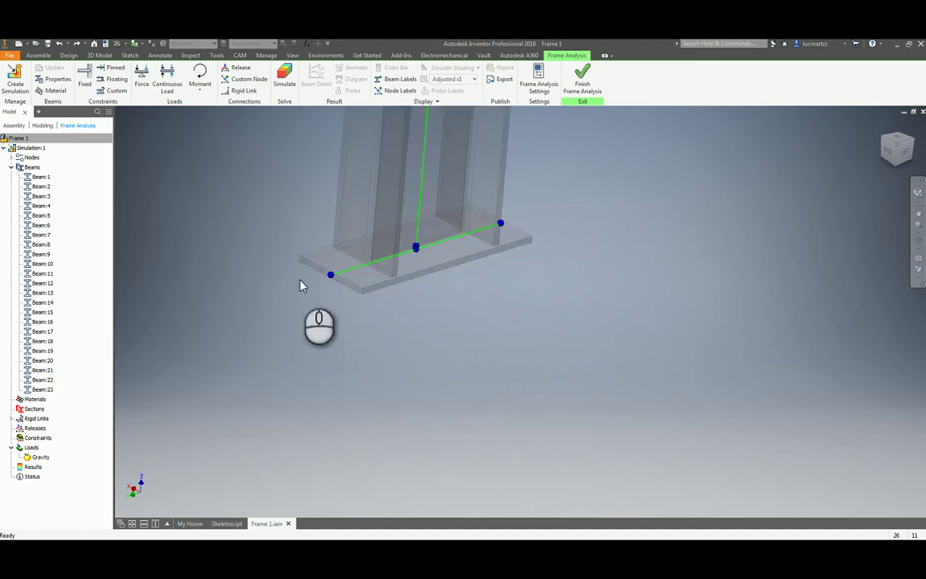
scroll(282, 383, up, 3)
scroll(281, 387, up, 3)
scroll(359, 330, down, 5)
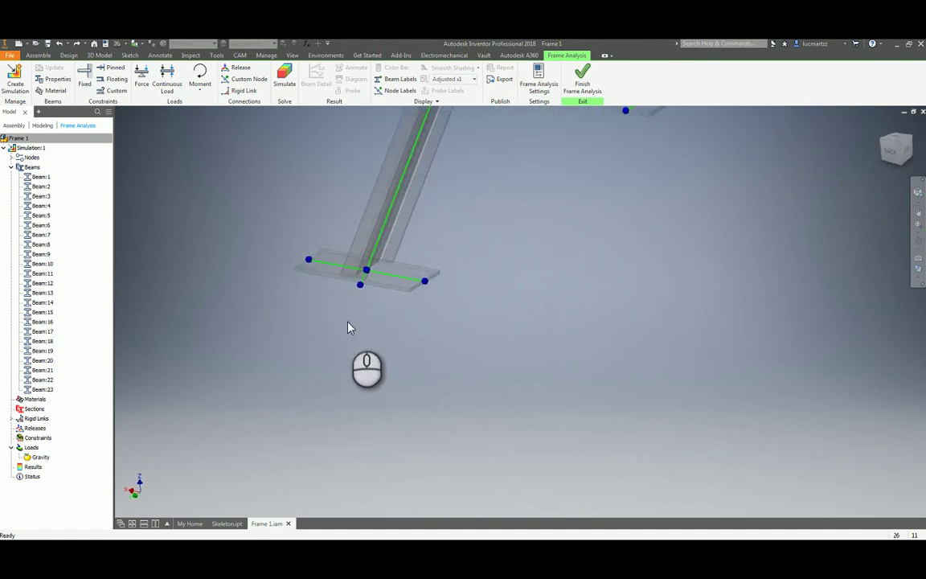
shift+middle_drag(392, 324, 402, 337)
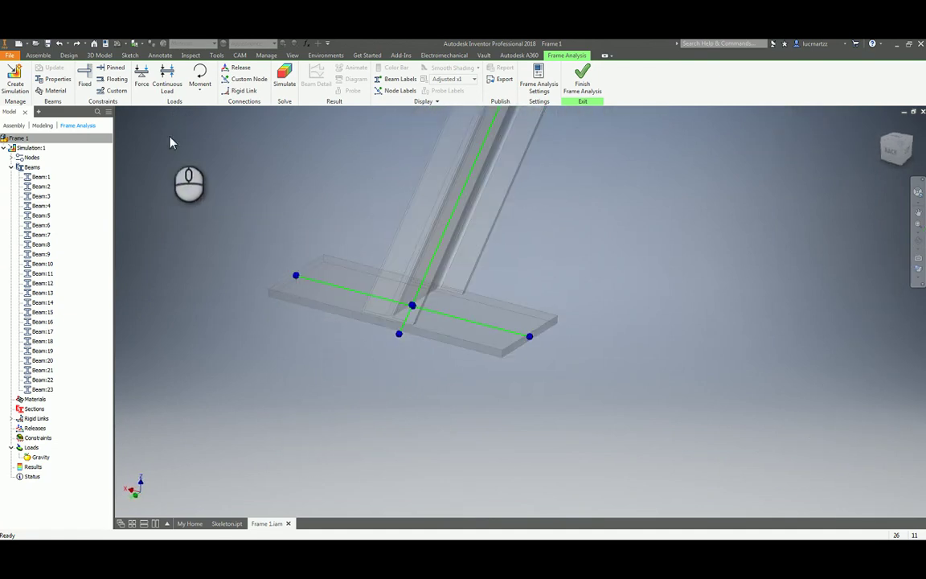
click(84, 85)
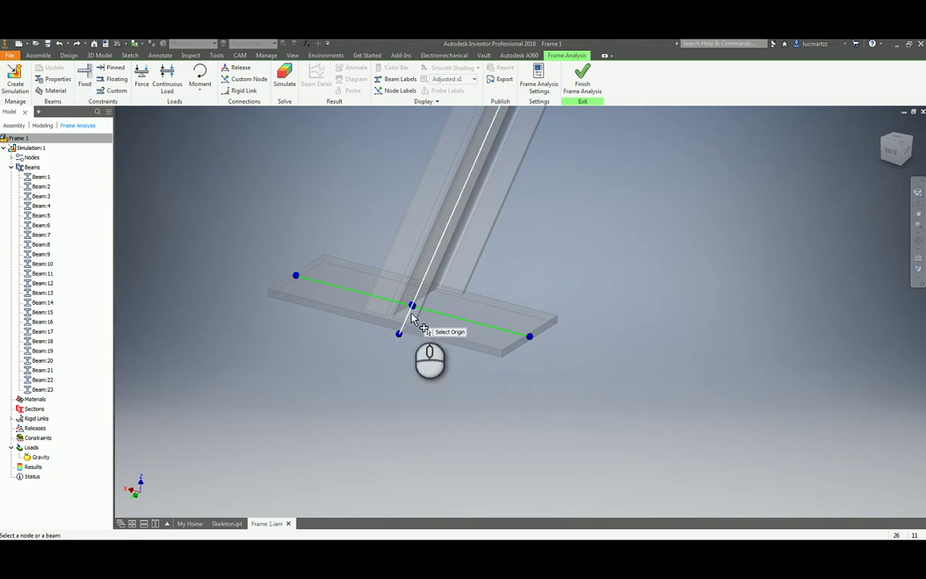
middle_drag(412, 321, 494, 363)
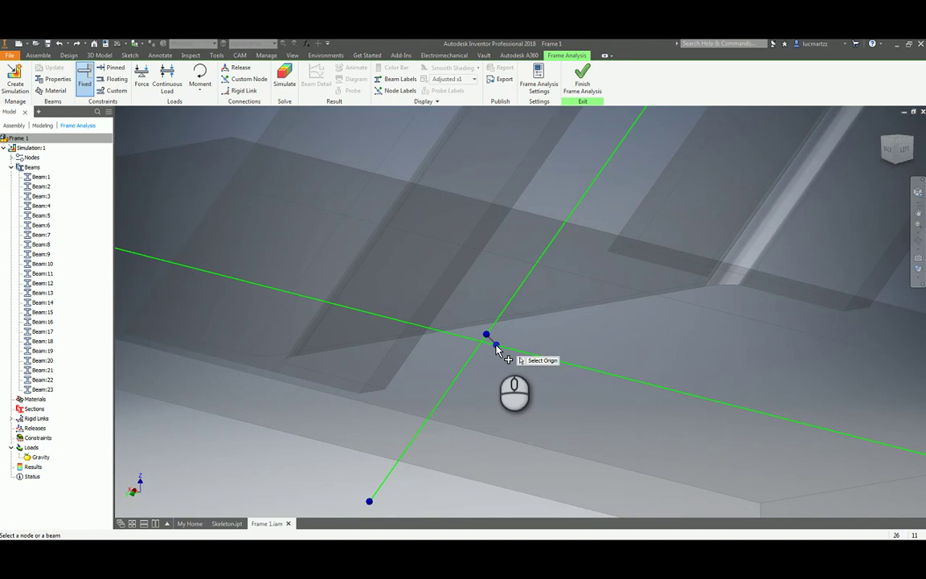
click(495, 346)
scroll(482, 377, down, 6)
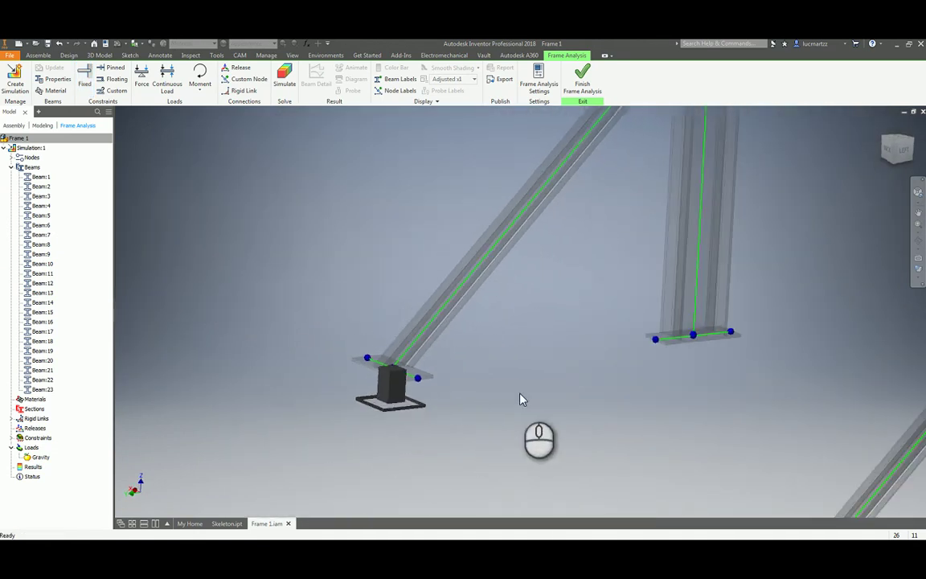
Step: Place a fixed constraint on the centre node of the base plate under the vertical column beside the constrained brace
scroll(612, 366, up, 8)
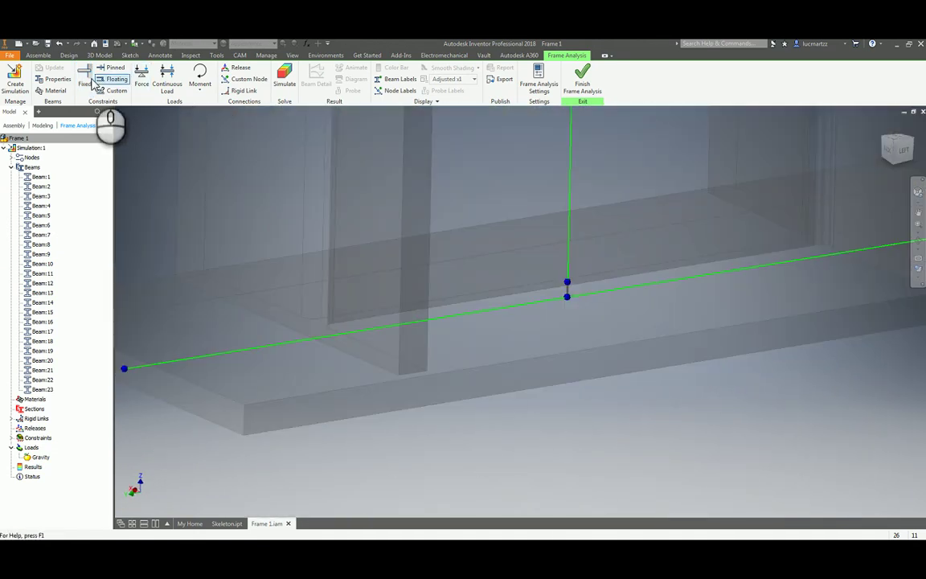
click(90, 82)
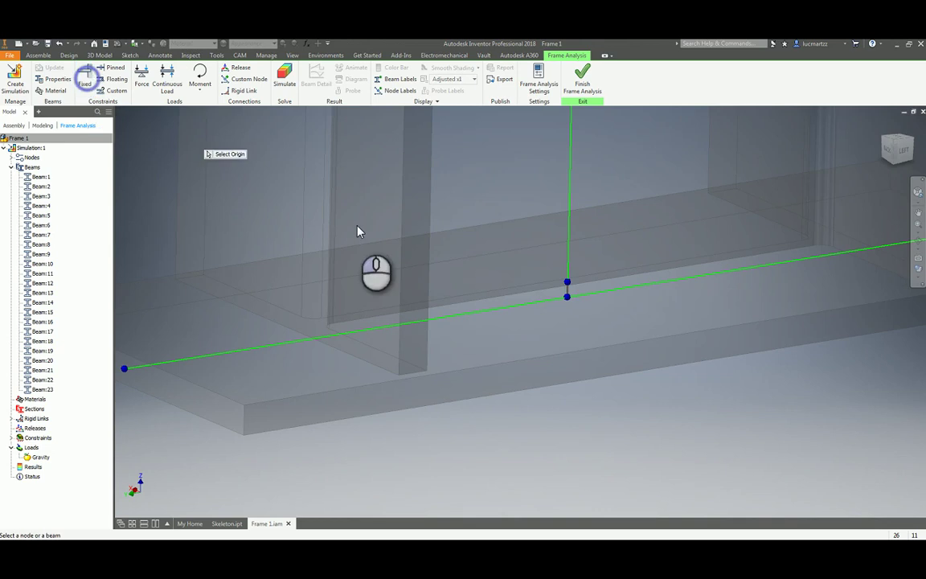
click(567, 283)
scroll(564, 334, down, 6)
scroll(626, 362, up, 2)
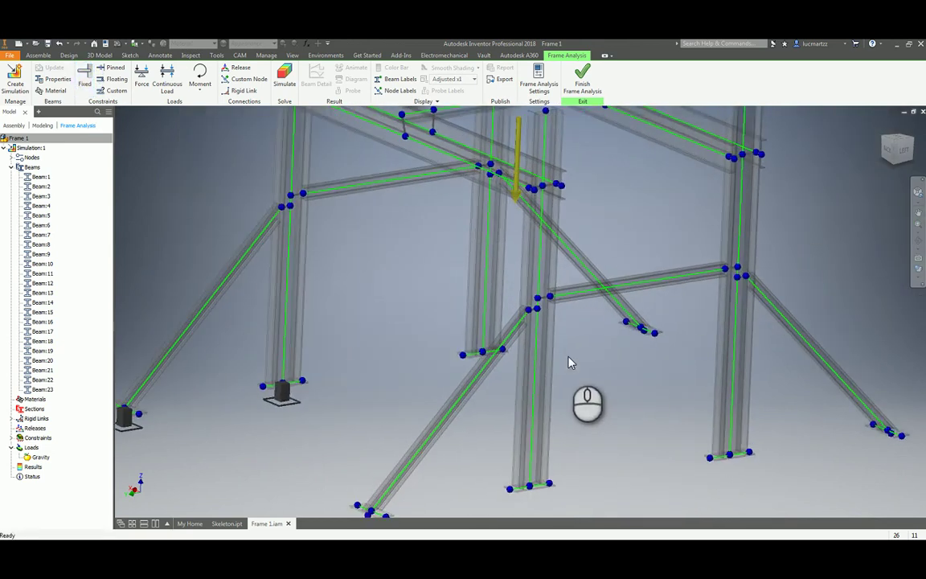
Step: Place a fixed constraint on the centre node of the base plate under the second column of the same row
scroll(543, 363, up, 5)
click(85, 74)
scroll(316, 320, up, 2)
click(320, 317)
scroll(483, 350, down, 4)
Step: Fix the centre node of the base plate under the diagonal brace at the opposite end of the same row
scroll(624, 324, up, 5)
scroll(526, 325, up, 3)
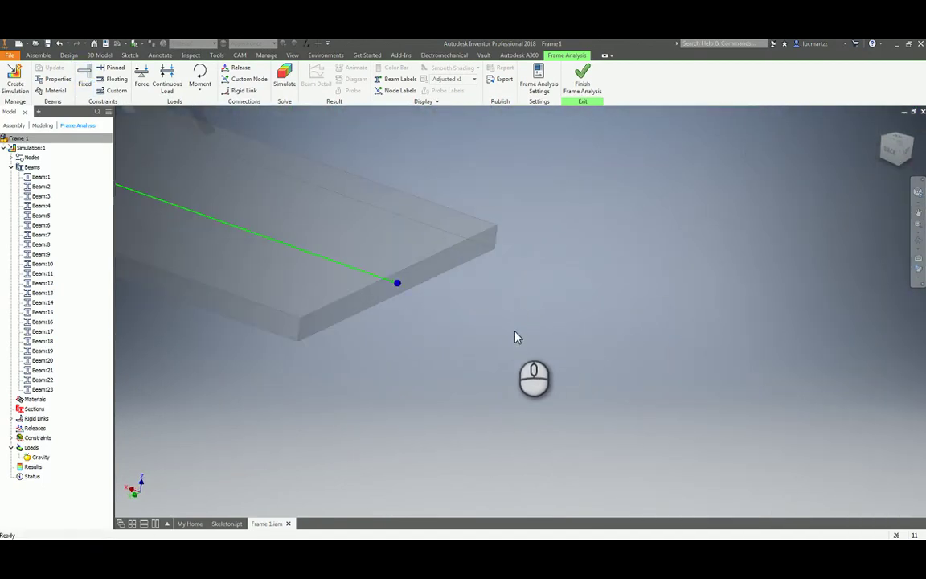
scroll(482, 346, down, 2)
scroll(365, 326, up, 6)
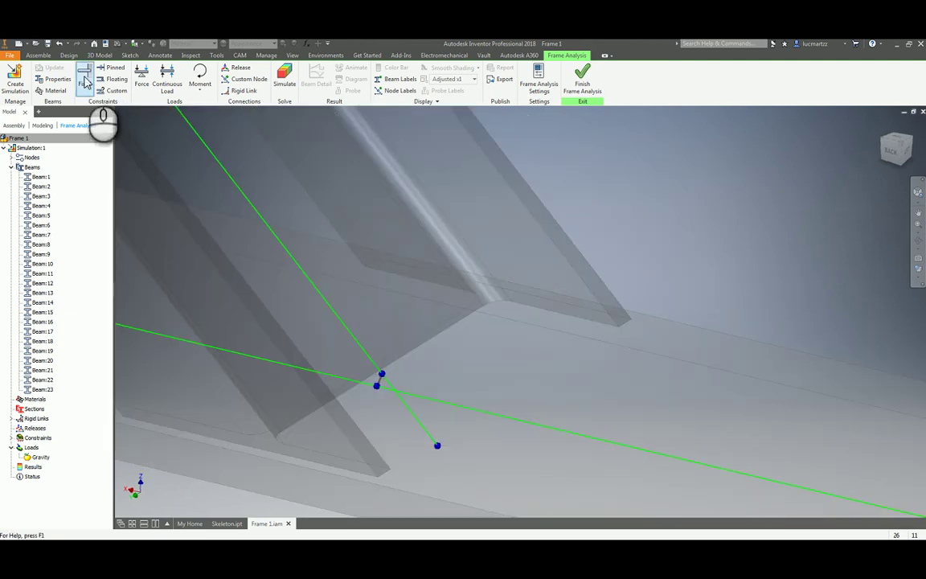
click(85, 81)
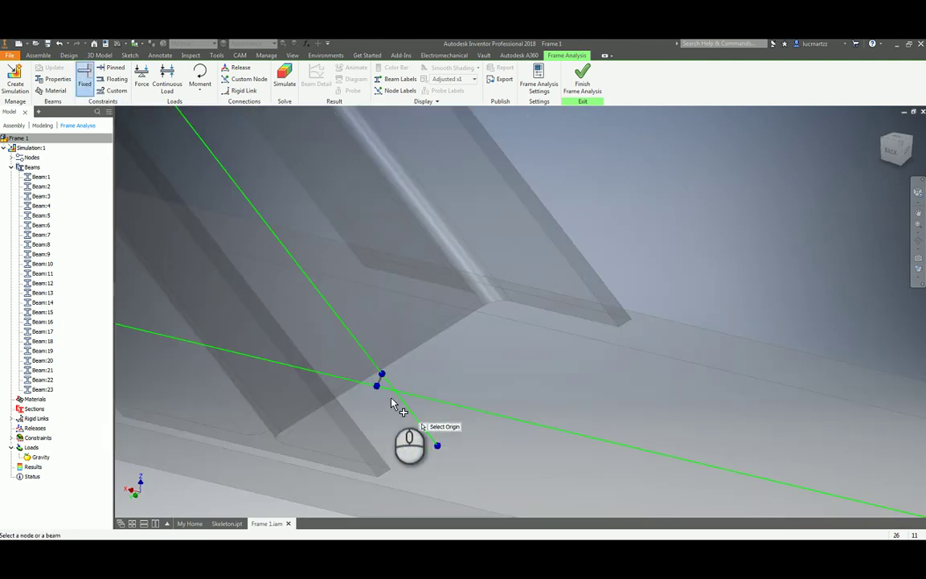
click(378, 386)
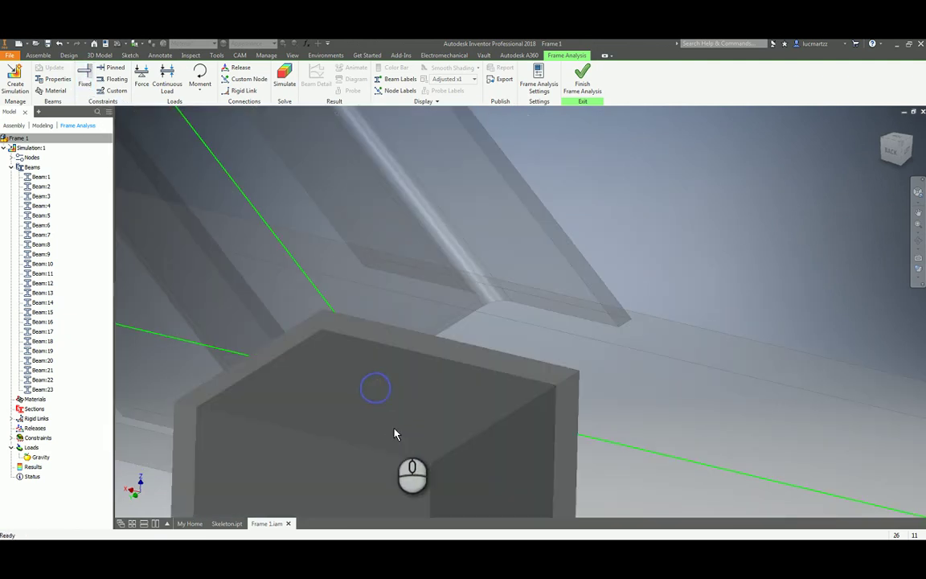
scroll(401, 434, down, 10)
Step: Place a fixed constraint on the centre node of the base plate under the first diagonal brace of the other row
scroll(495, 430, up, 10)
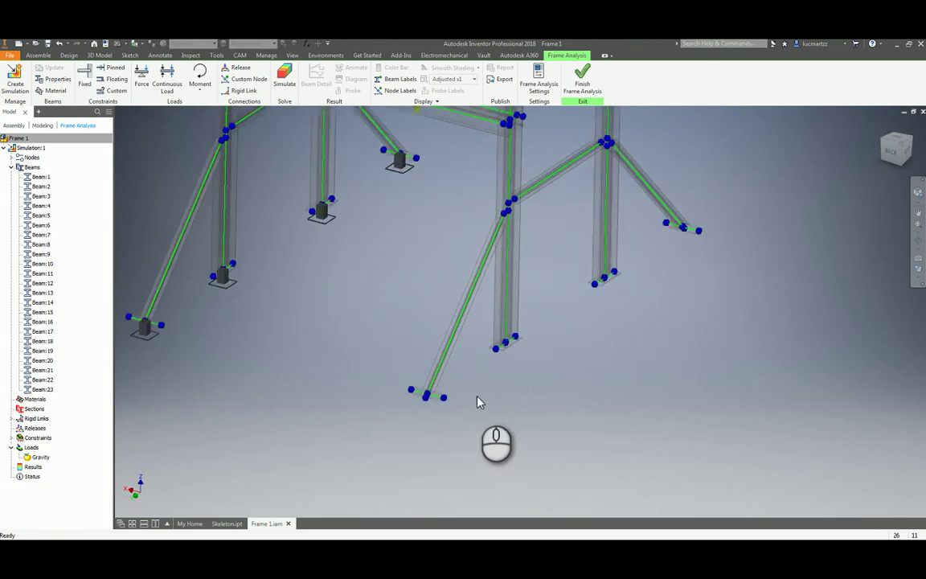
click(84, 85)
scroll(354, 402, up, 10)
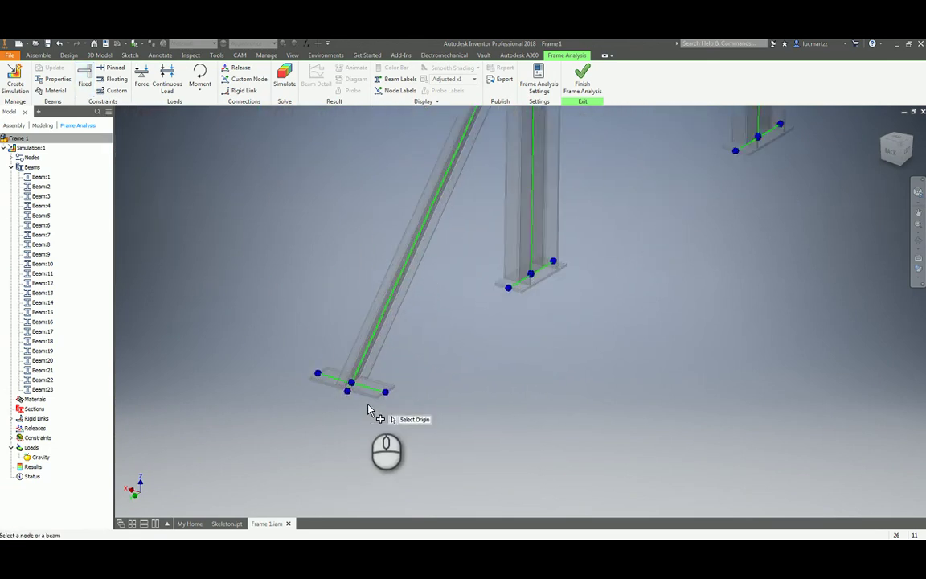
scroll(336, 335, up, 5)
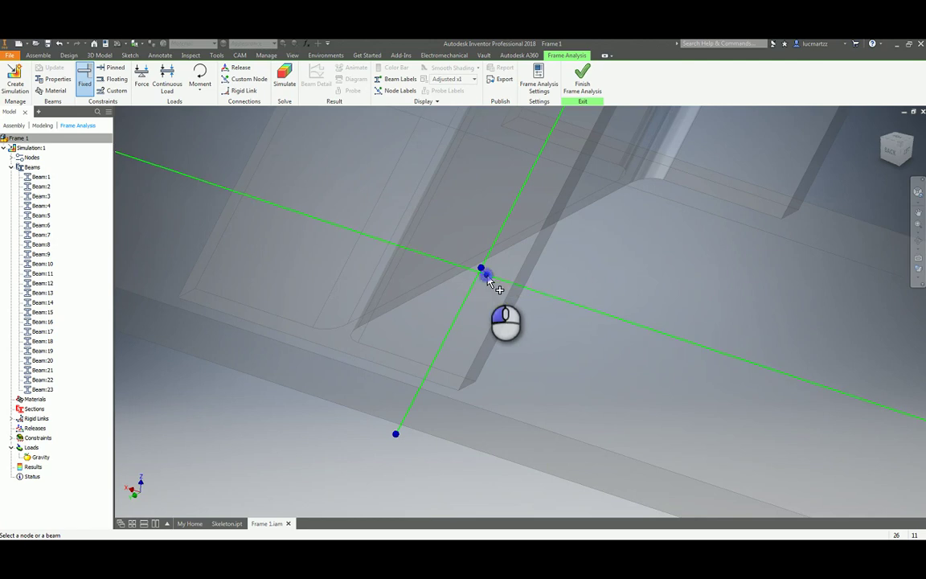
click(486, 275)
scroll(482, 296, down, 10)
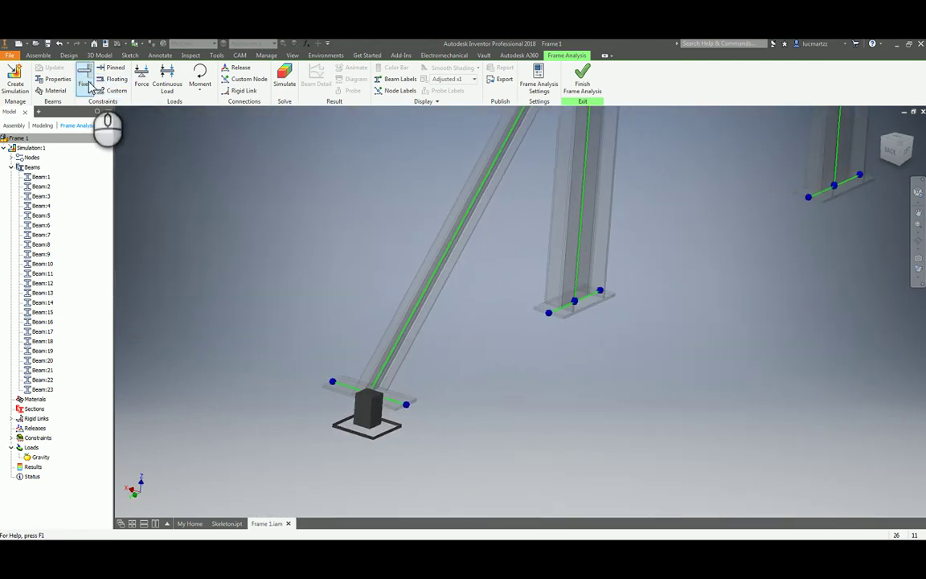
Step: Fix the centre node of the base plate under the column next to the other row's constrained brace
click(88, 85)
scroll(563, 313, up, 8)
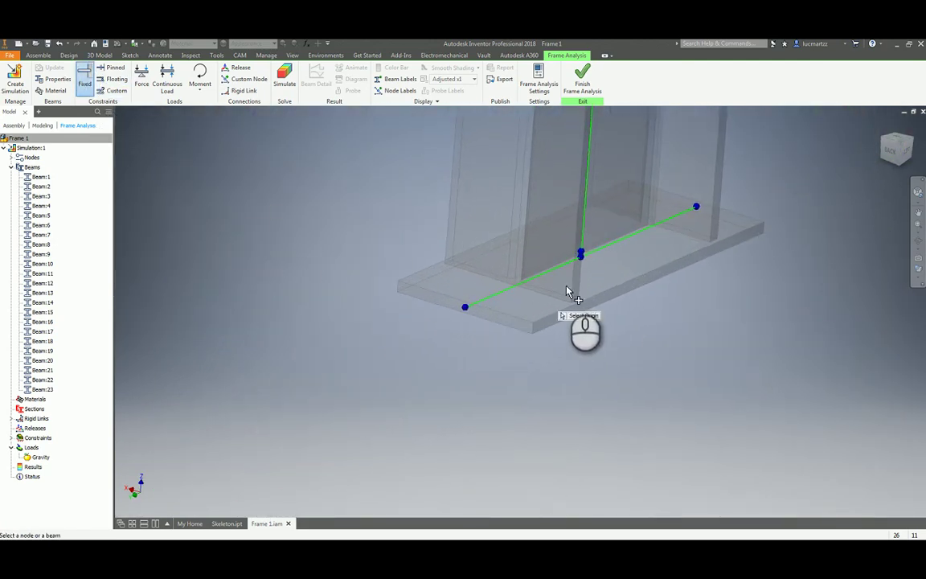
scroll(586, 262, up, 6)
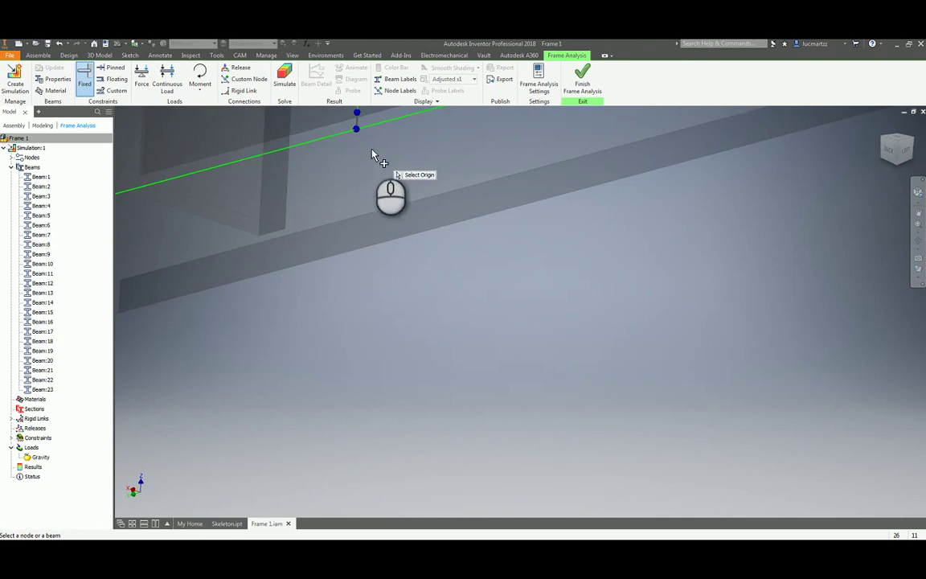
key(Escape)
scroll(358, 132, down, 10)
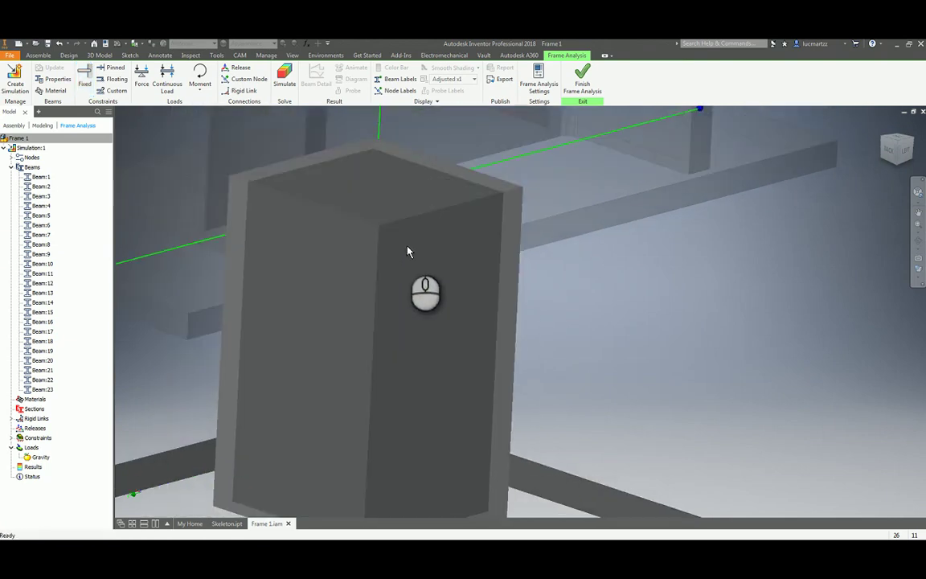
Step: Place a fixed constraint on the centre node of the base plate under the last unconstrained column
middle_drag(882, 310, 730, 314)
scroll(729, 298, up, 7)
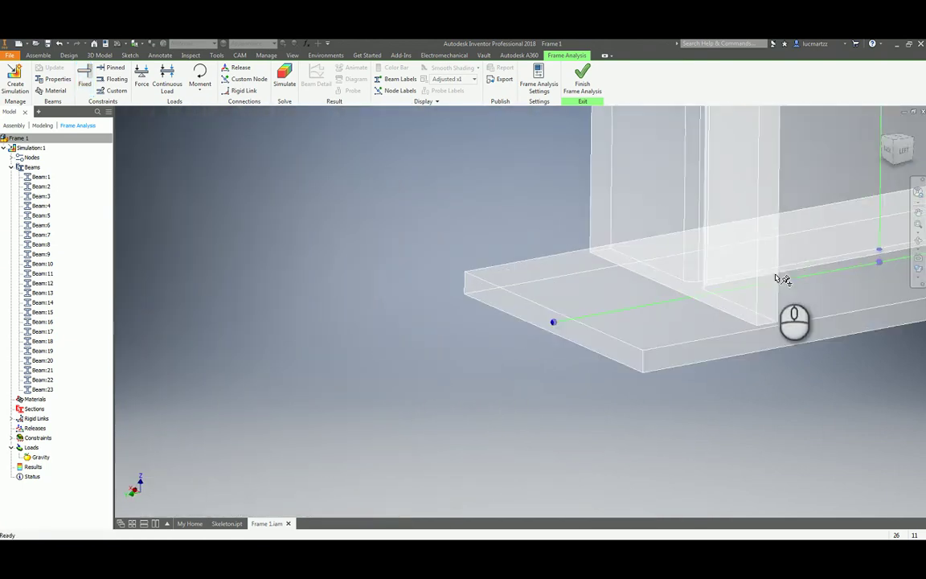
middle_drag(776, 283, 511, 346)
click(84, 79)
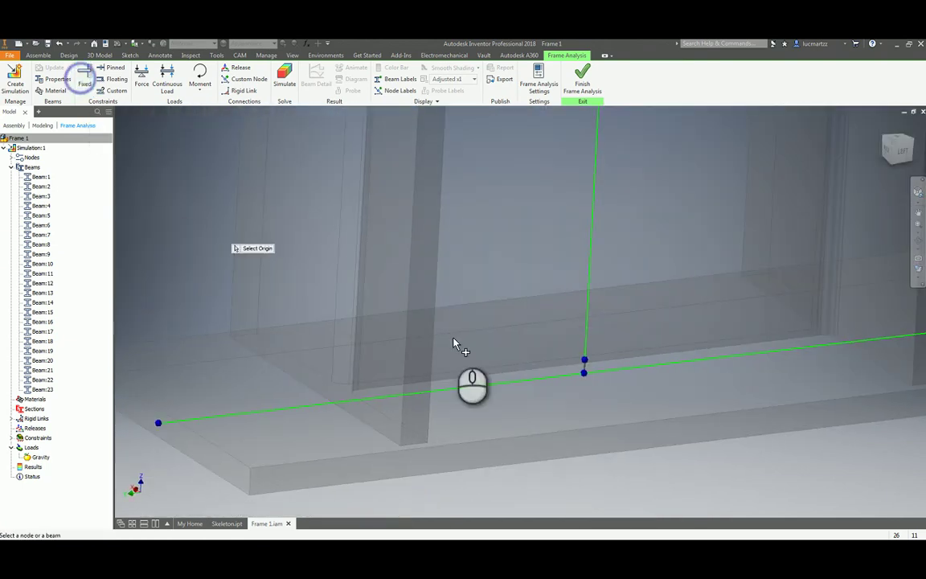
click(584, 374)
scroll(584, 377, down, 6)
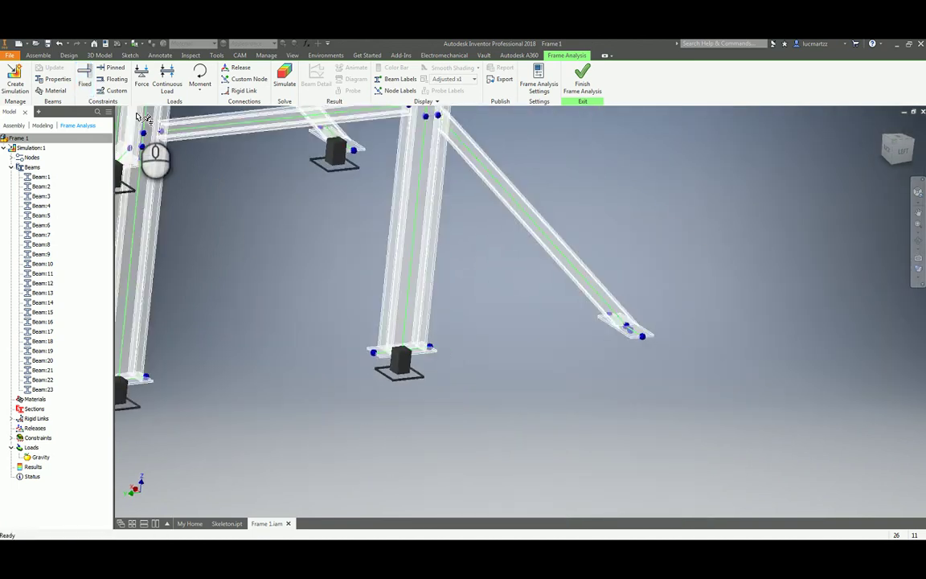
Step: Place a fixed constraint on the centre node of the base plate under the last unconstrained diagonal brace
click(88, 83)
scroll(611, 321, up, 10)
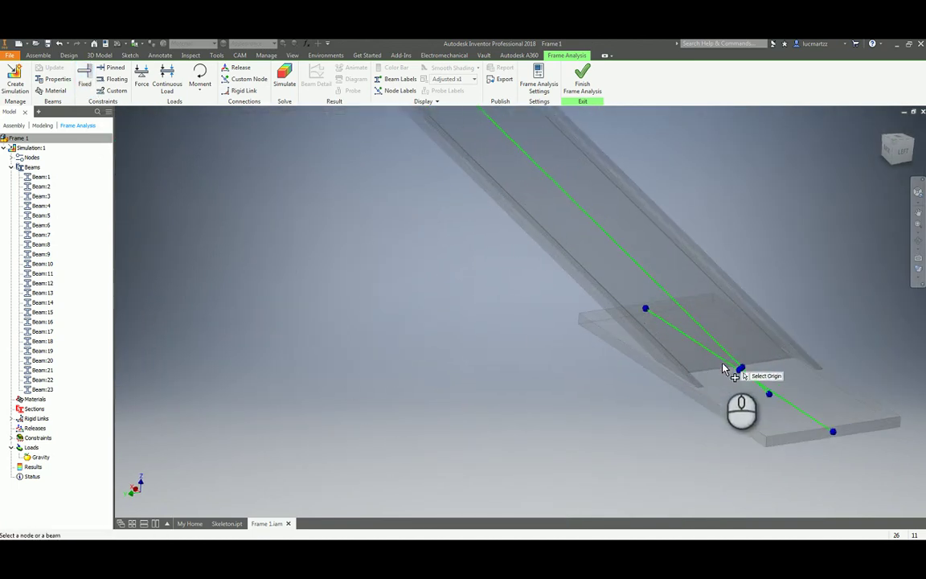
scroll(738, 400, up, 3)
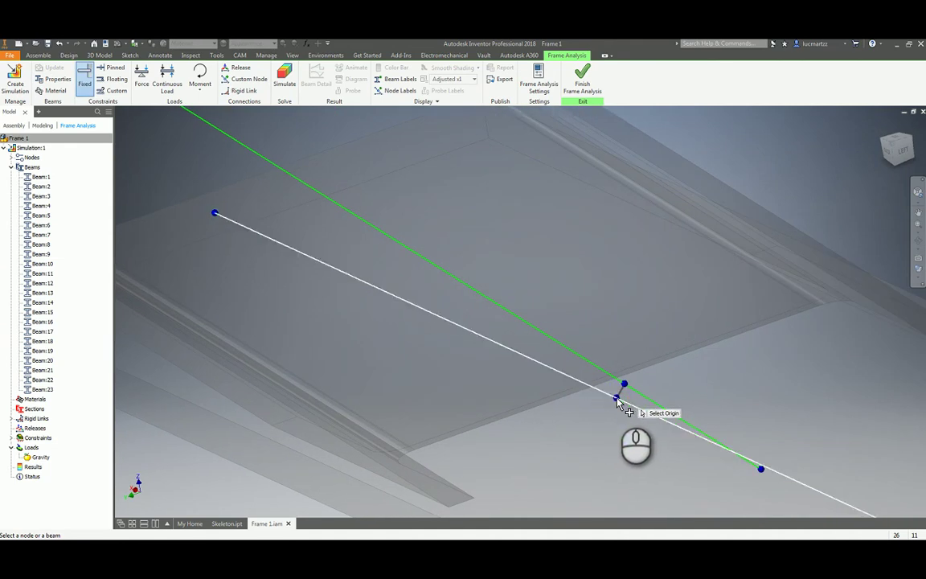
click(618, 402)
scroll(603, 411, down, 5)
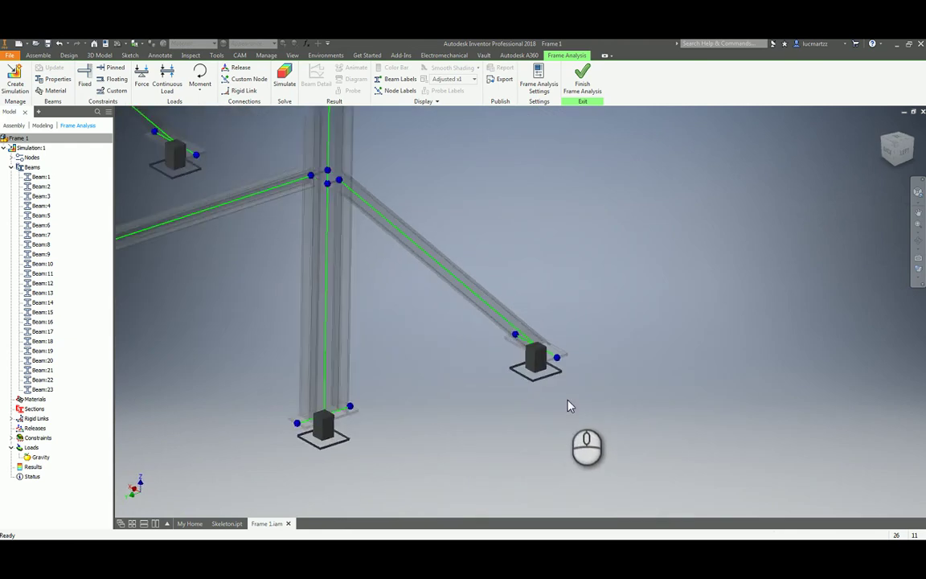
Step: Examine the displacement and rotation options of a custom constraint, and close them without applying one
scroll(587, 408, down, 3)
shift+middle_drag(512, 424, 484, 427)
scroll(476, 418, up, 3)
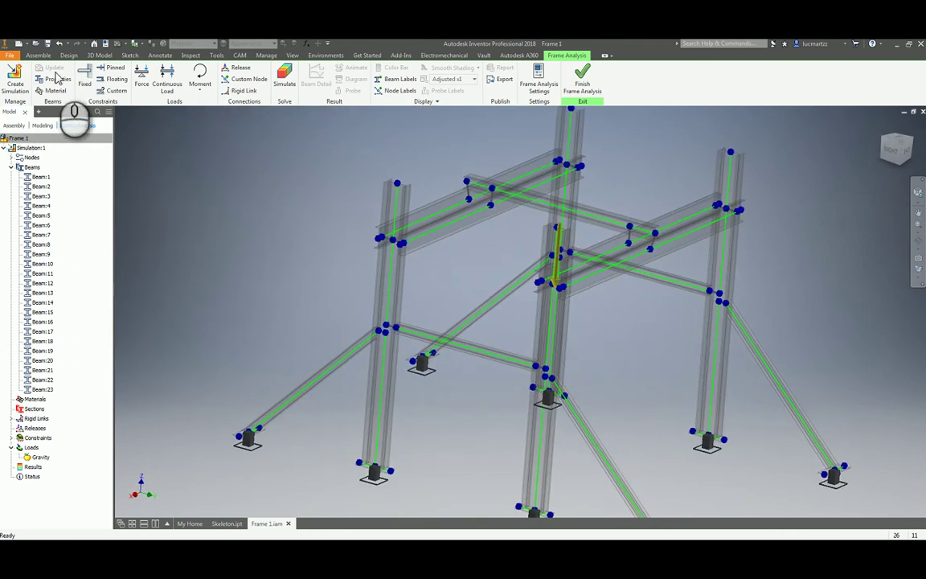
click(113, 92)
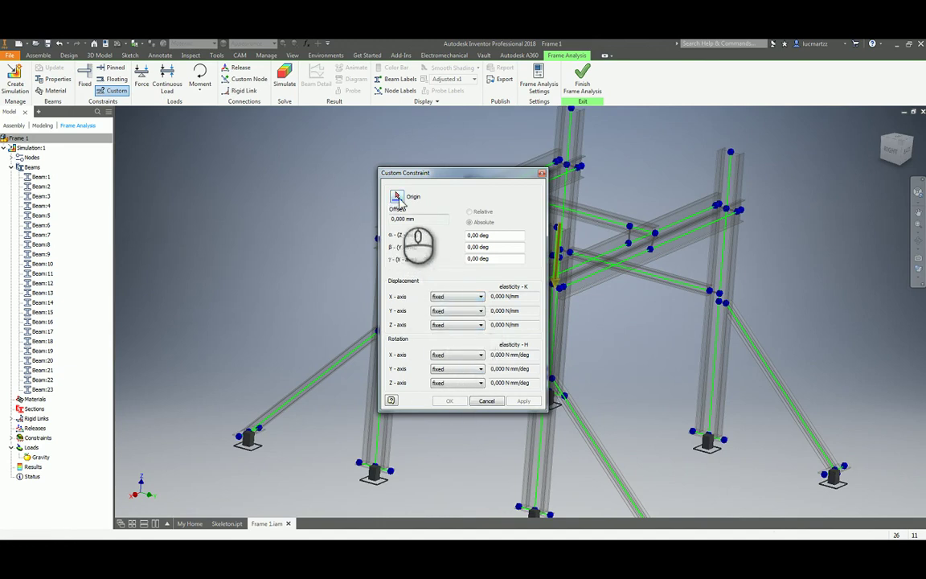
click(487, 401)
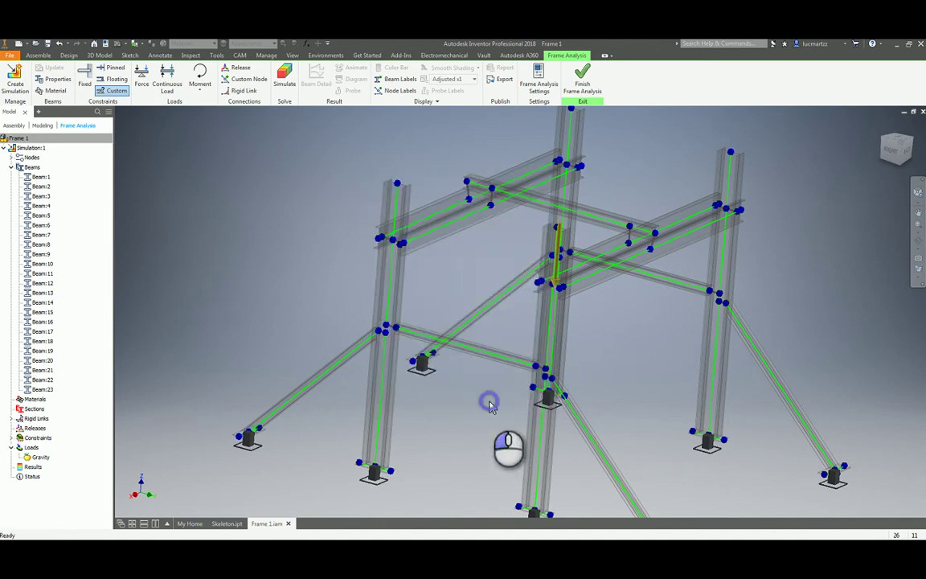
Step: Start a force load on the upper cross beam that spans the two long beams
shift+middle_drag(197, 209, 181, 163)
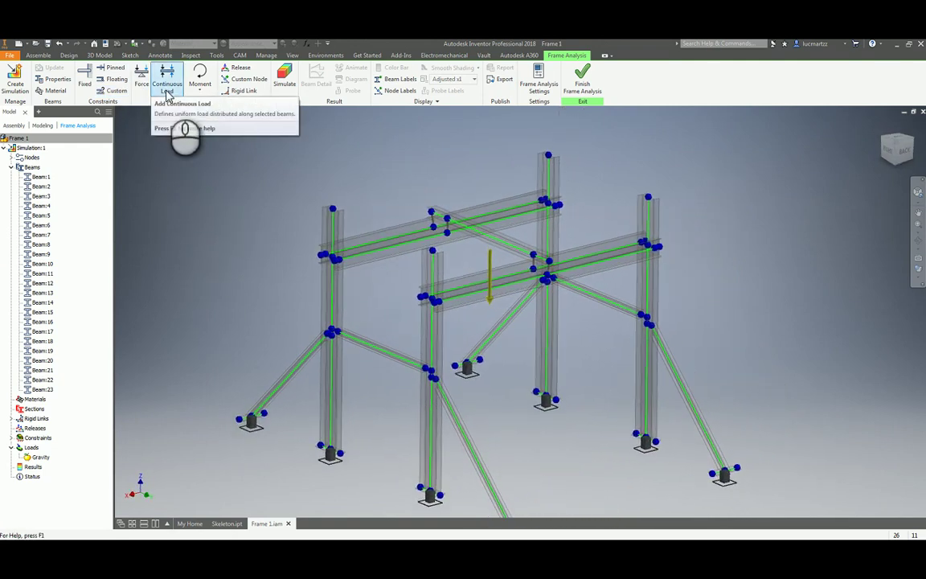
click(149, 137)
click(227, 210)
click(166, 80)
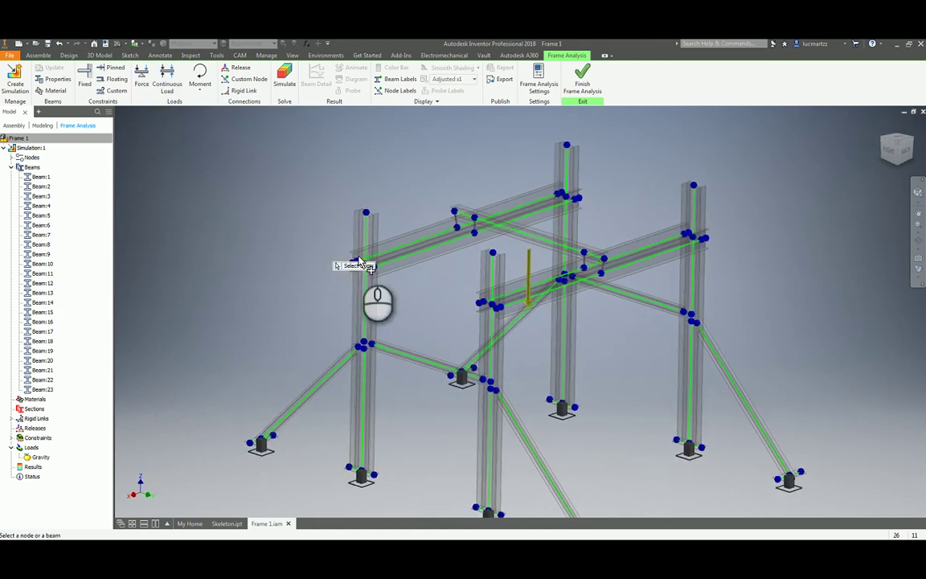
click(526, 231)
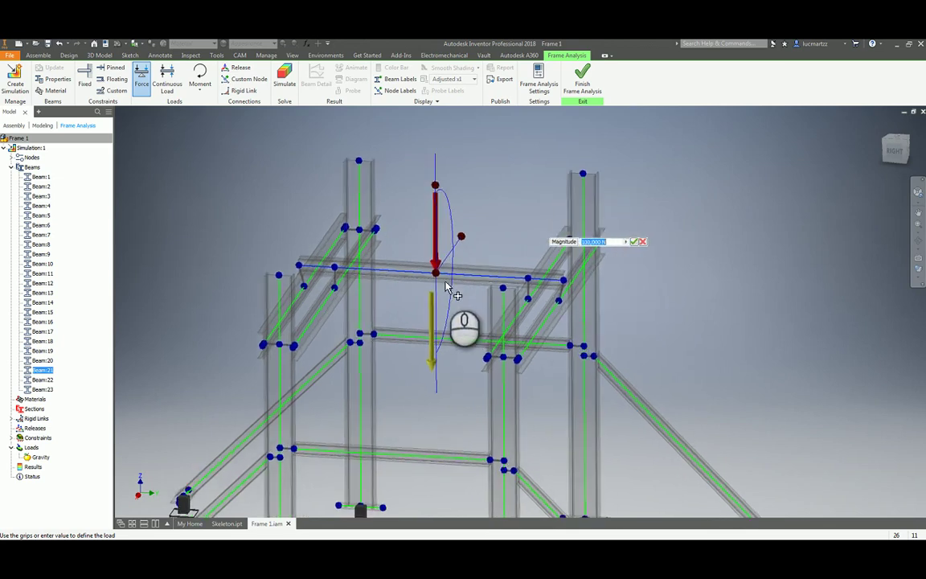
Step: Aim the force straight down with a 300-degree angle of plane and a 180-degree angle in plane, and apply it
mouse_move(436, 271)
mouse_down()
mouse_move(455, 276)
mouse_move(385, 272)
mouse_move(437, 275)
mouse_move(431, 268)
mouse_up()
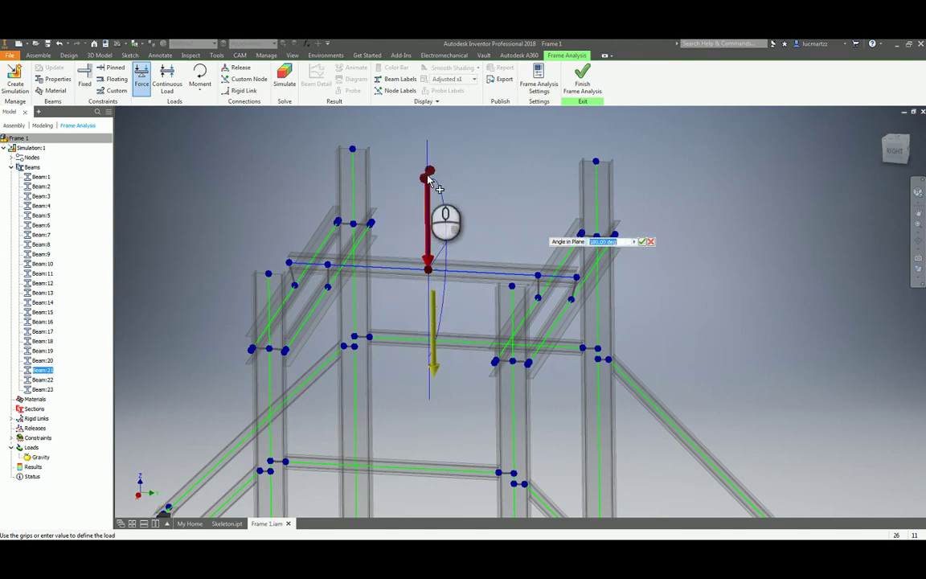
shift+middle_drag(426, 183, 642, 208)
drag(651, 207, 679, 210)
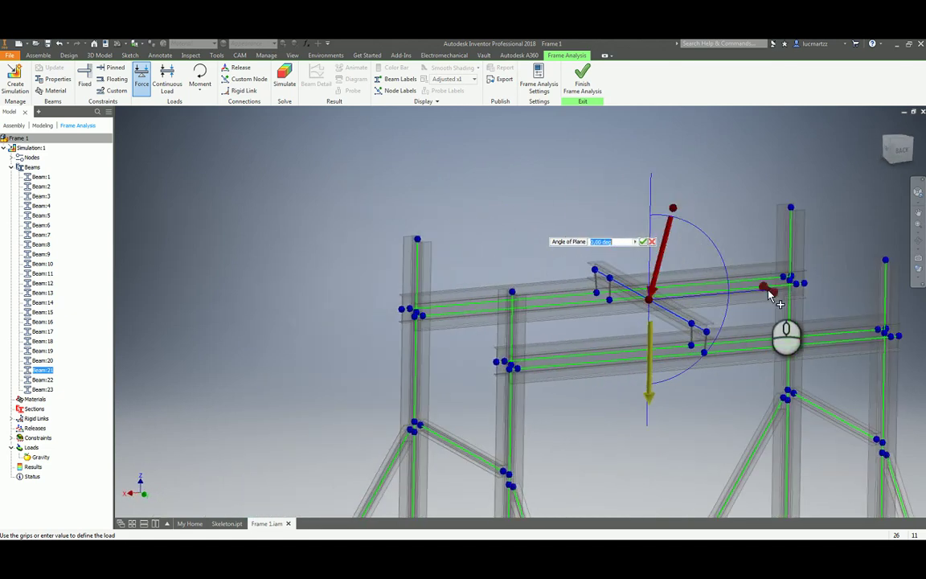
drag(775, 297, 771, 325)
shift+middle_drag(755, 319, 712, 302)
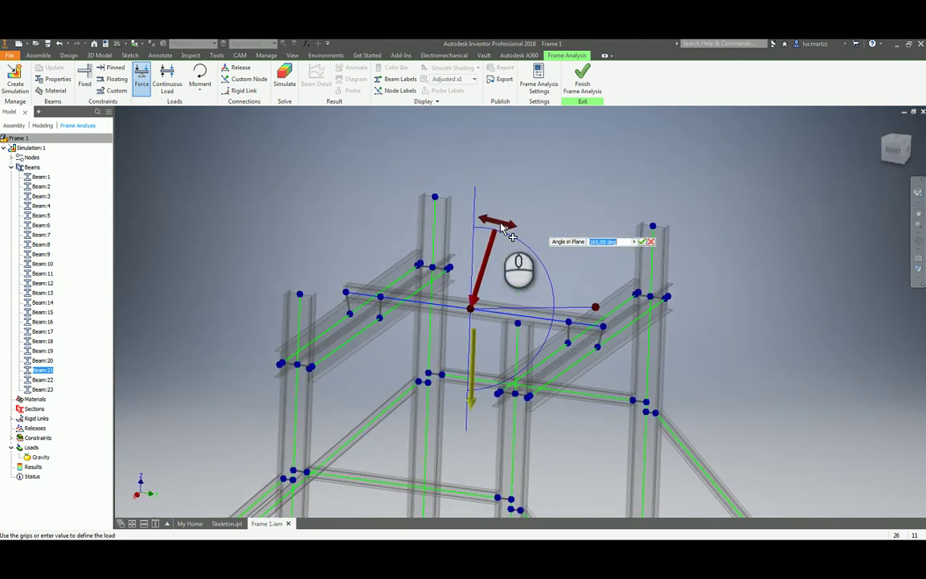
drag(501, 222, 480, 225)
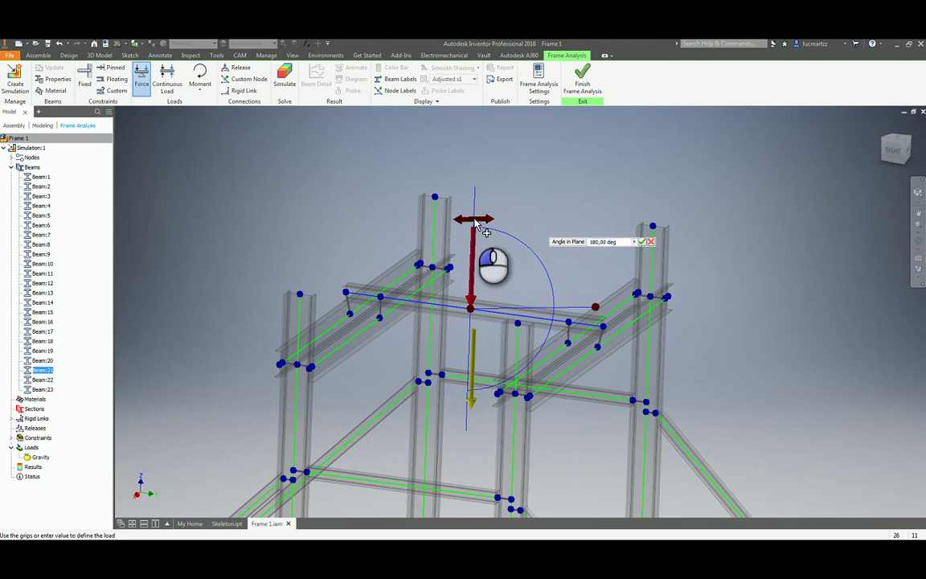
right_click(568, 185)
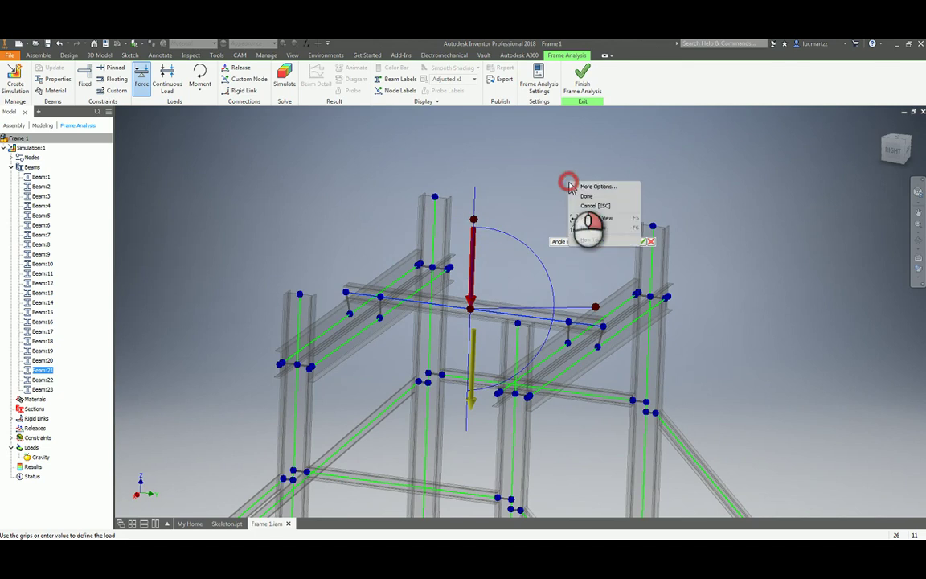
click(655, 191)
click(642, 241)
Step: Reopen the cross beam force for editing and set its magnitude to 10000 N
shift+middle_drag(643, 242, 472, 254)
double_click(469, 249)
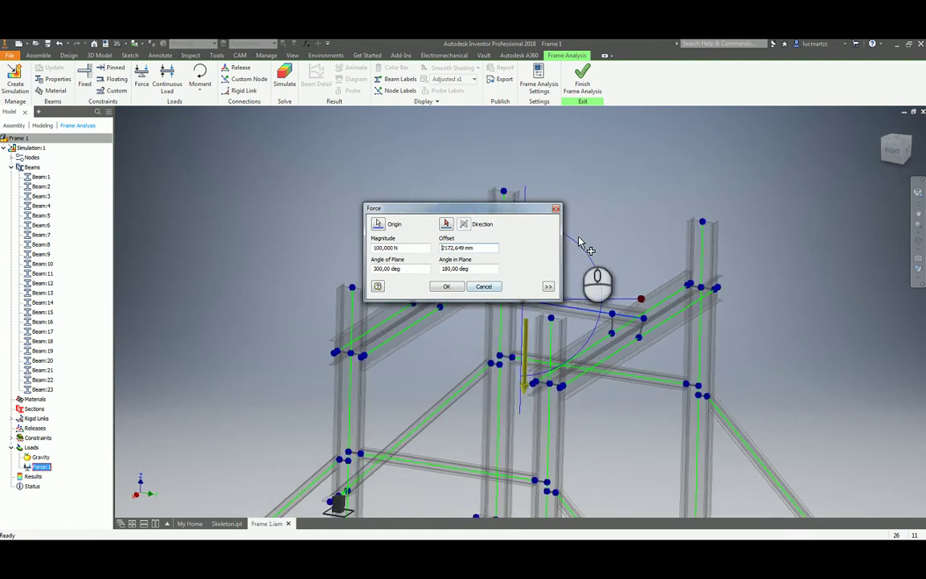
shift+middle_drag(647, 256, 499, 289)
double_click(474, 248)
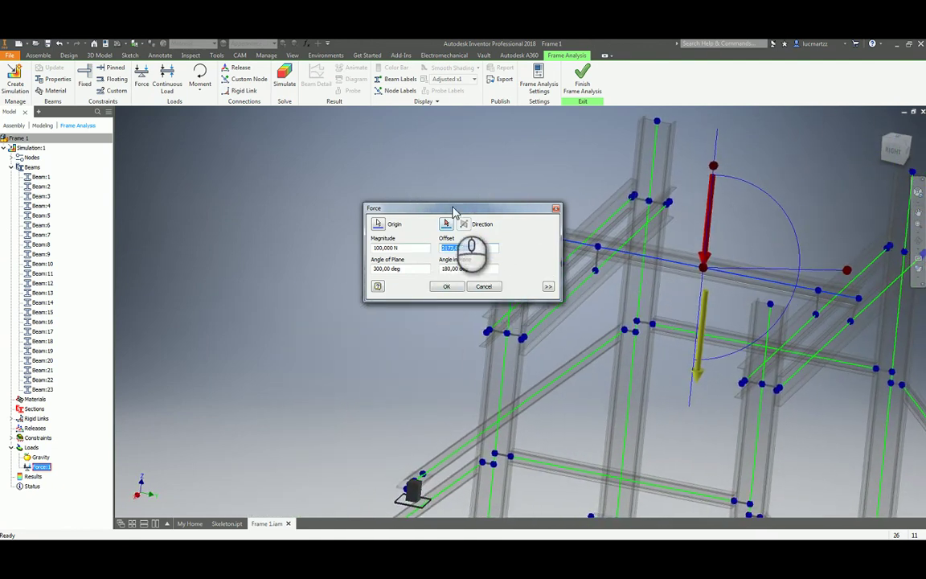
drag(443, 209, 374, 195)
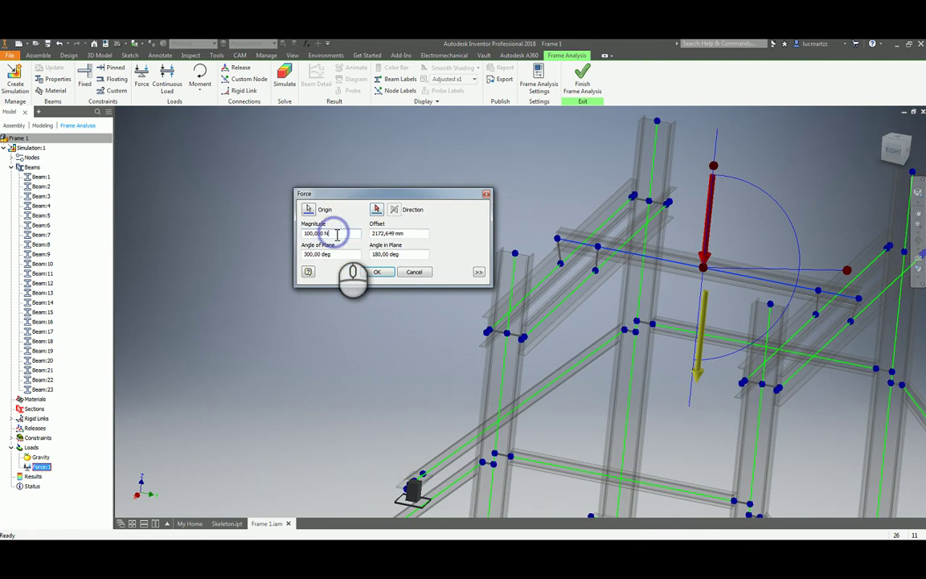
double_click(337, 233)
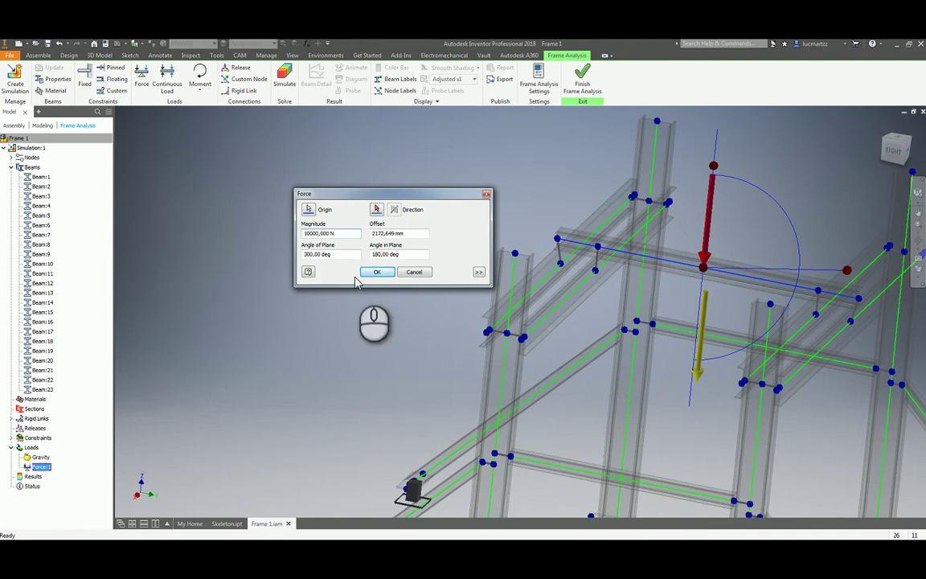
Step: Rotate the force's reference plane to set its angle of plane to 0 degrees
click(336, 255)
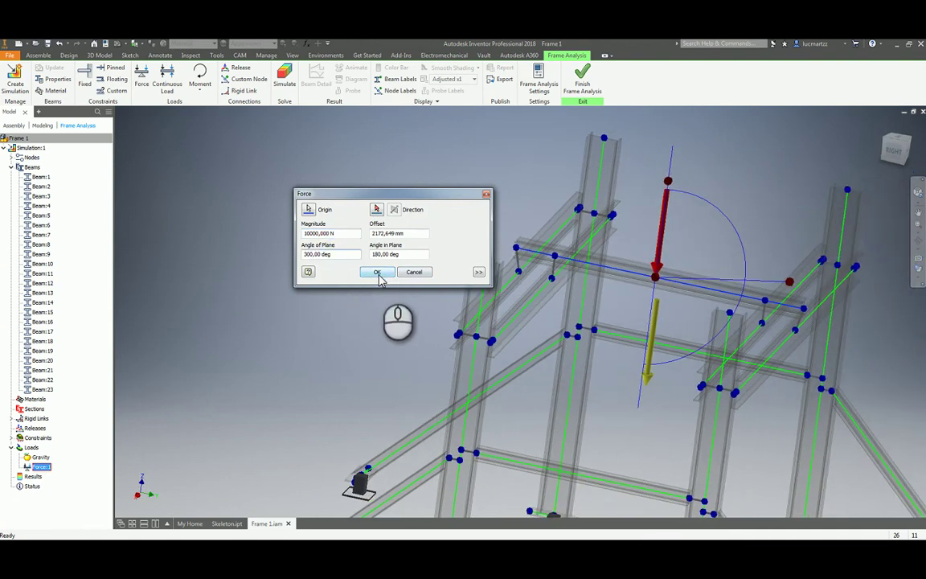
drag(788, 282, 688, 227)
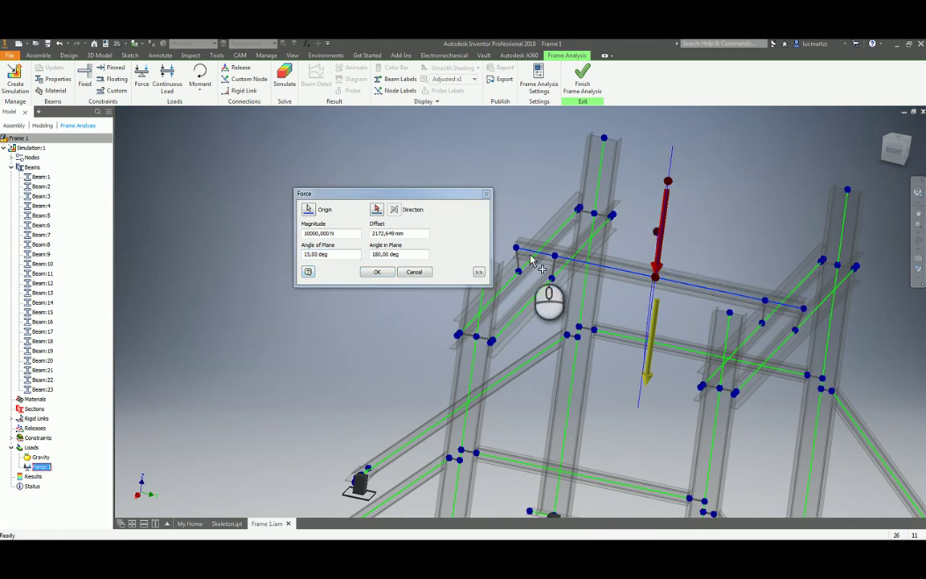
drag(678, 241, 682, 242)
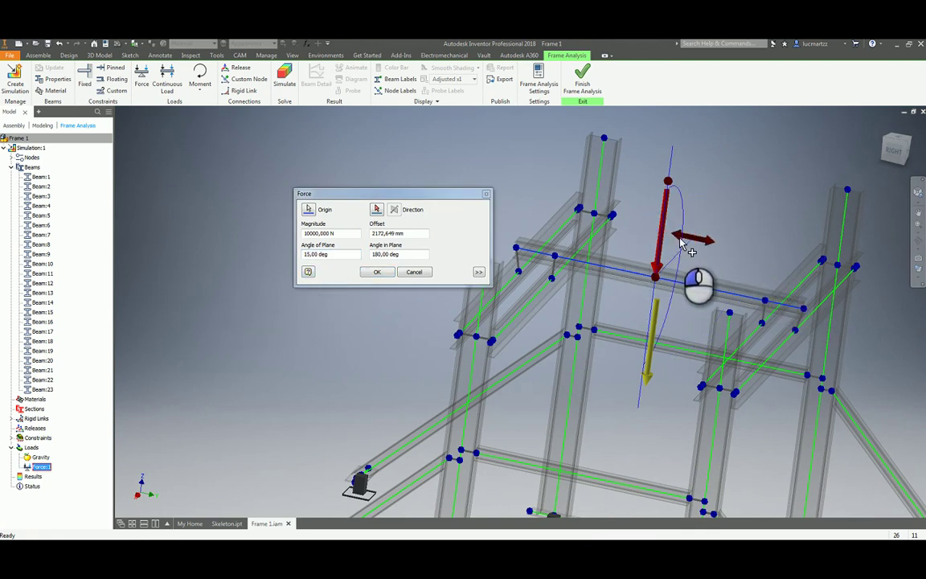
Step: Expand the force options and define the force by vector components in the assembly coordinate system, trying the beam system briefly
double_click(402, 234)
click(479, 272)
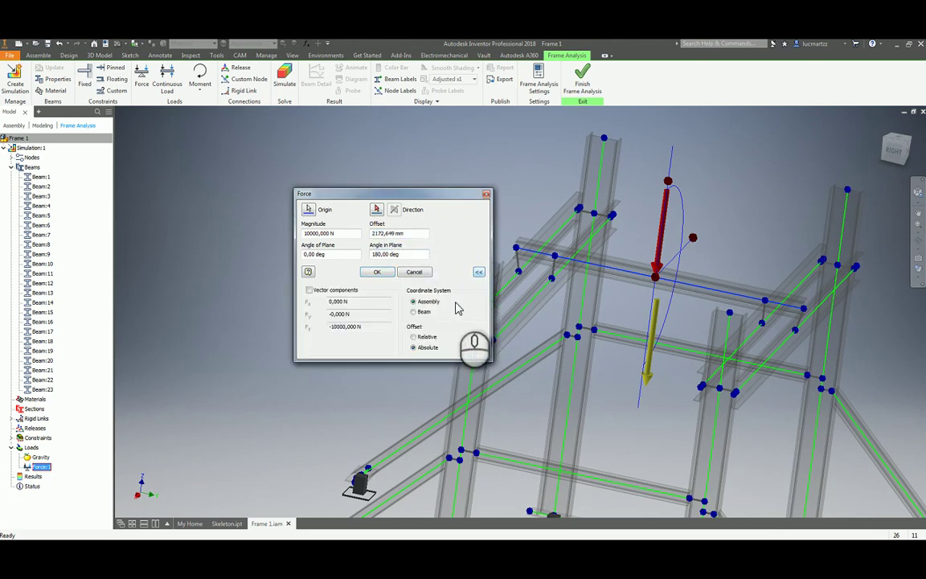
click(308, 291)
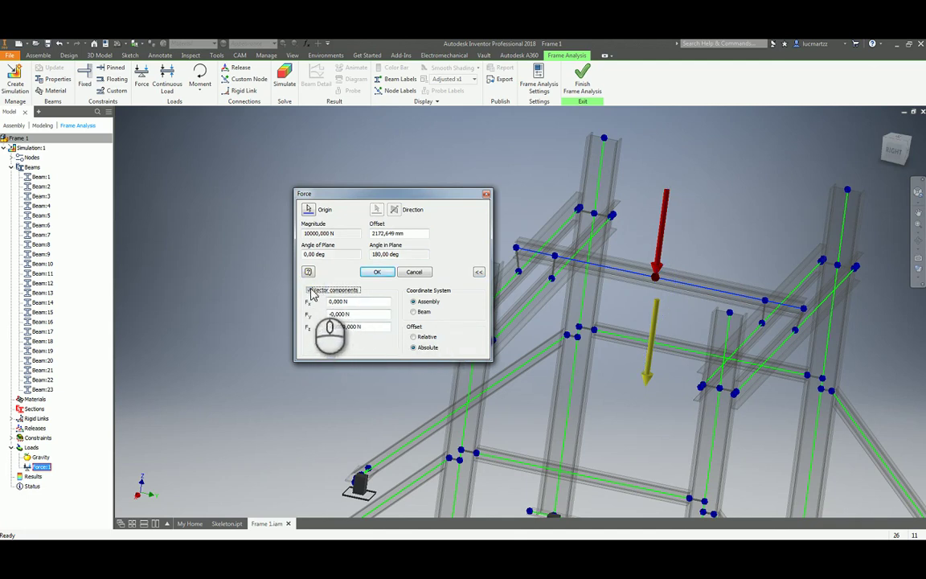
click(420, 312)
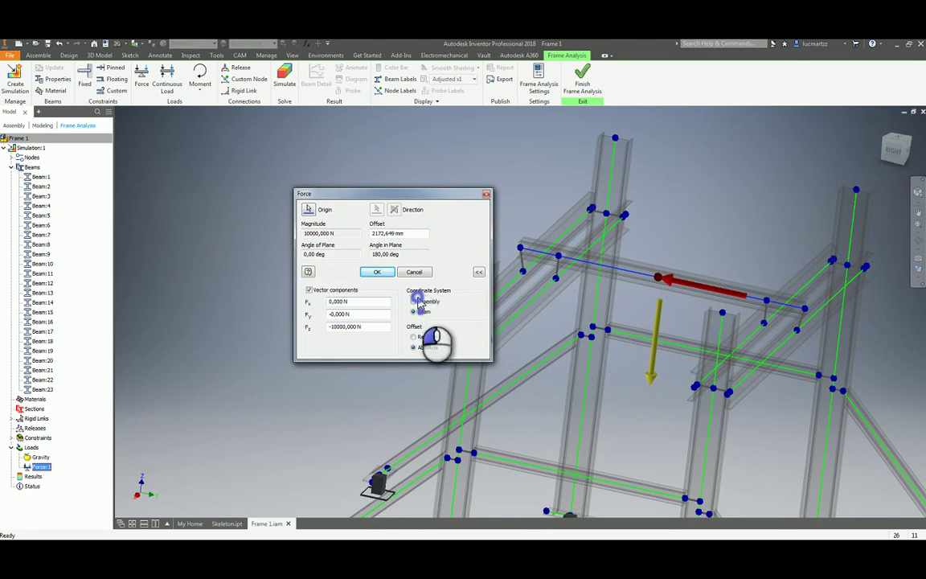
click(414, 301)
Step: Change the force's offset to relative, set it to 0.5 along the beam, and apply the edited force
click(412, 337)
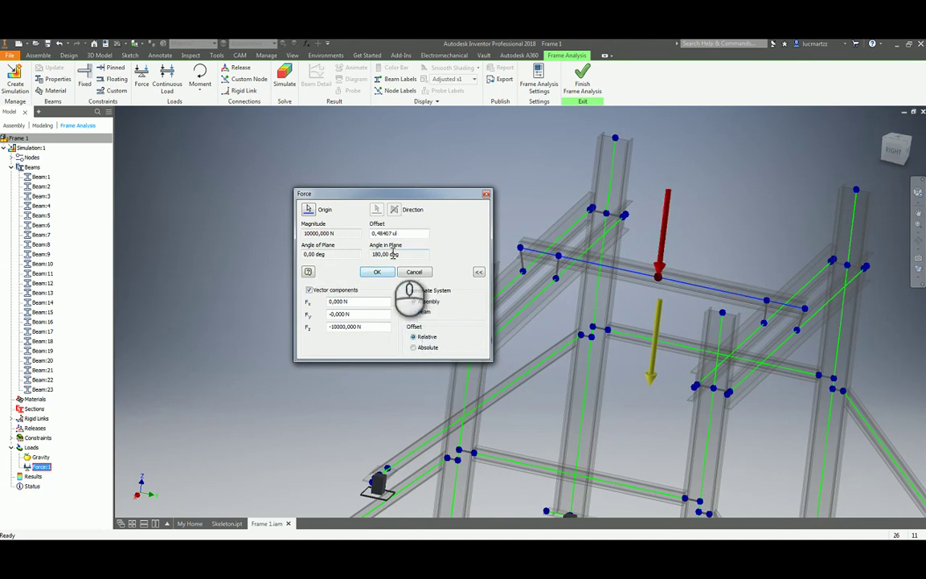
click(414, 348)
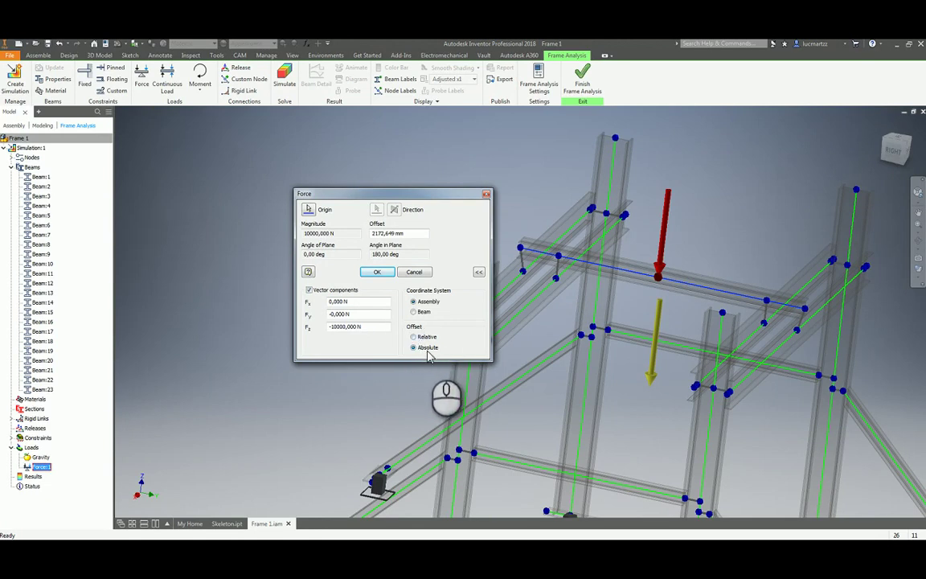
click(427, 337)
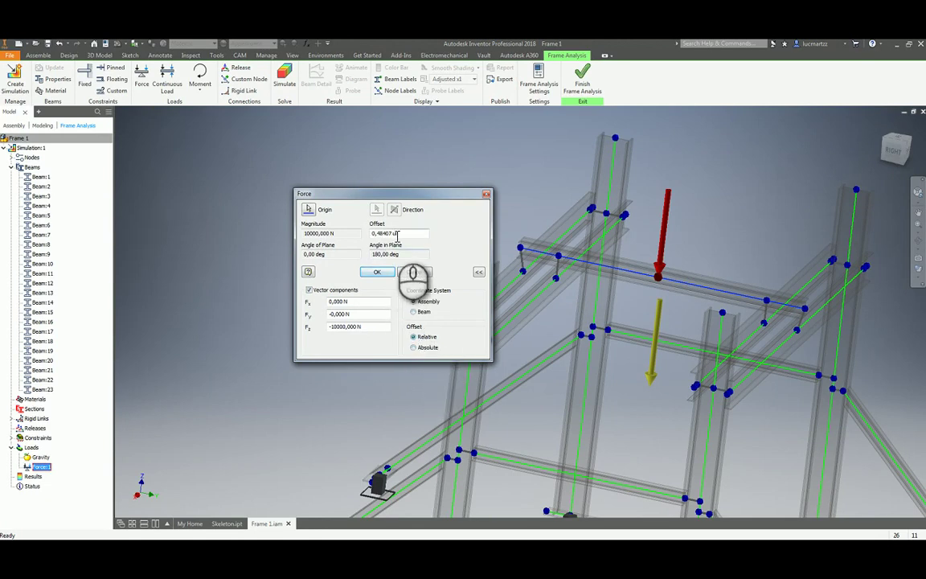
double_click(386, 233)
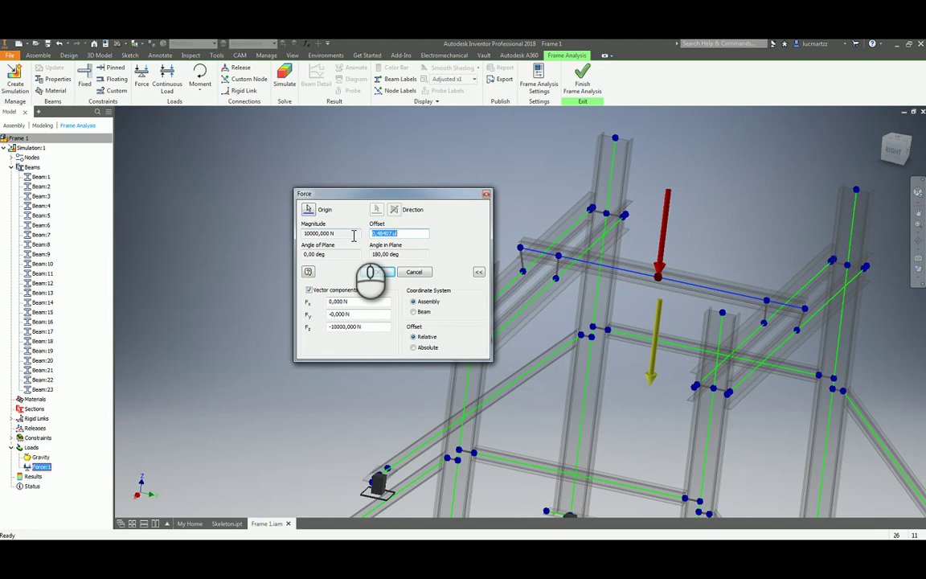
text(0.5)
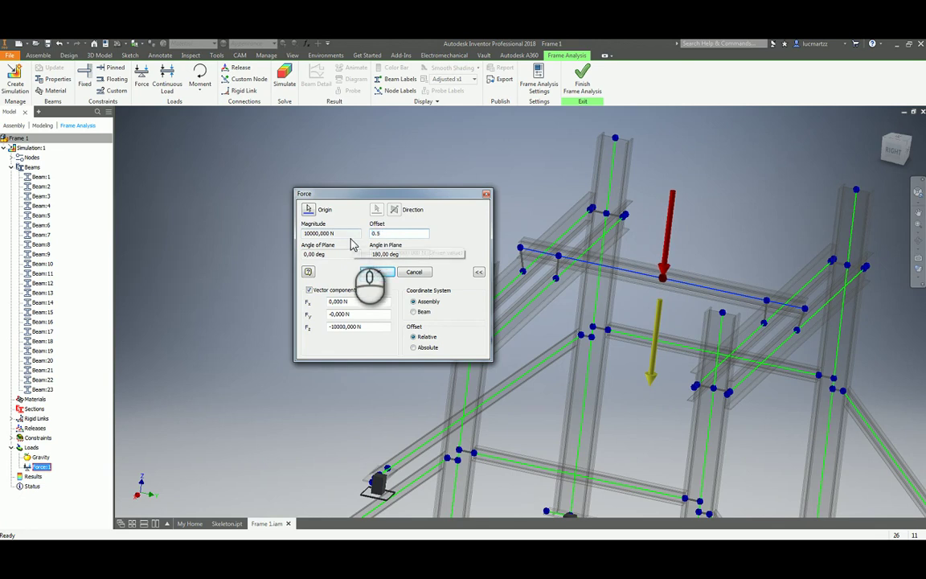
click(380, 273)
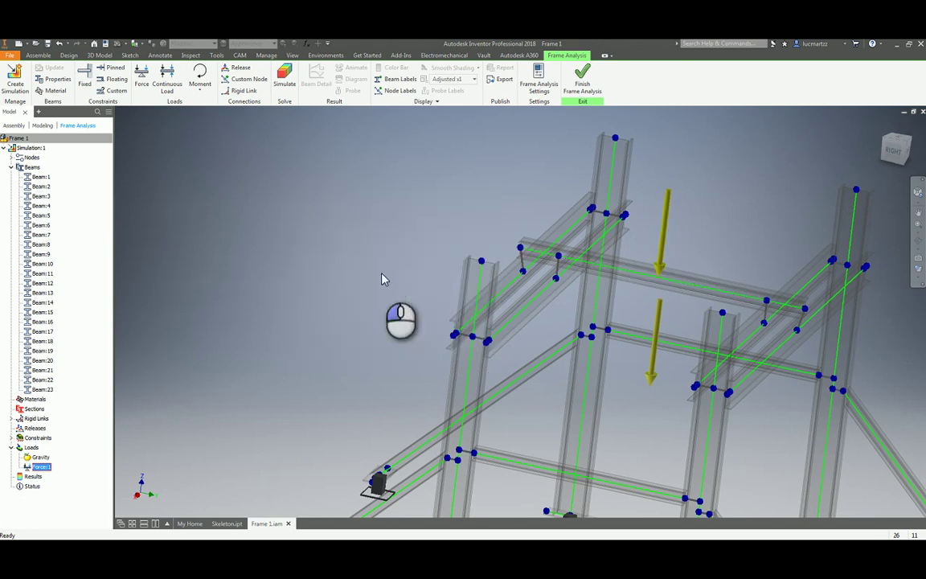
key(F6)
click(369, 211)
shift+middle_drag(492, 235, 438, 190)
click(45, 476)
click(66, 474)
scroll(229, 268, up, 3)
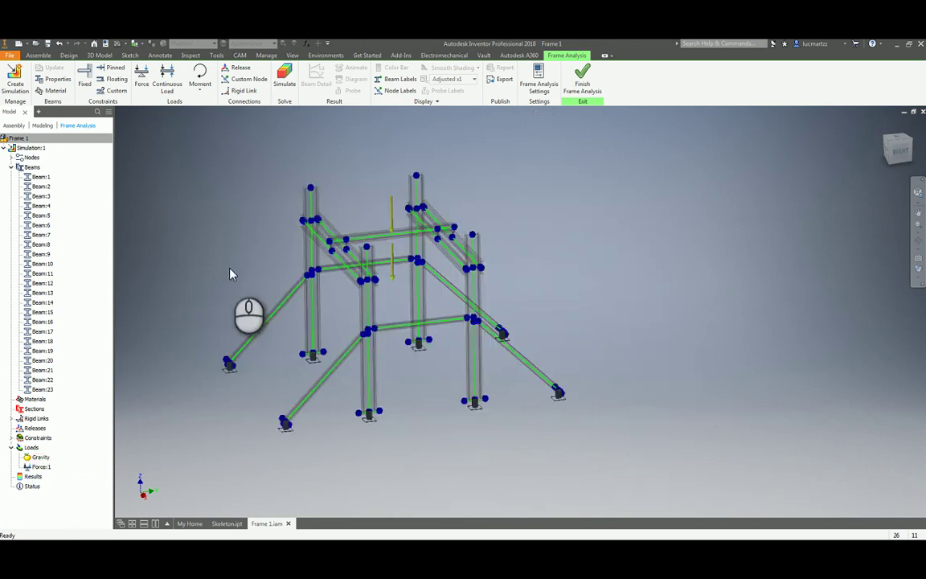
middle_drag(230, 268, 249, 269)
Step: Save Frame 1.iam together with its dependents
key(ctrl+s)
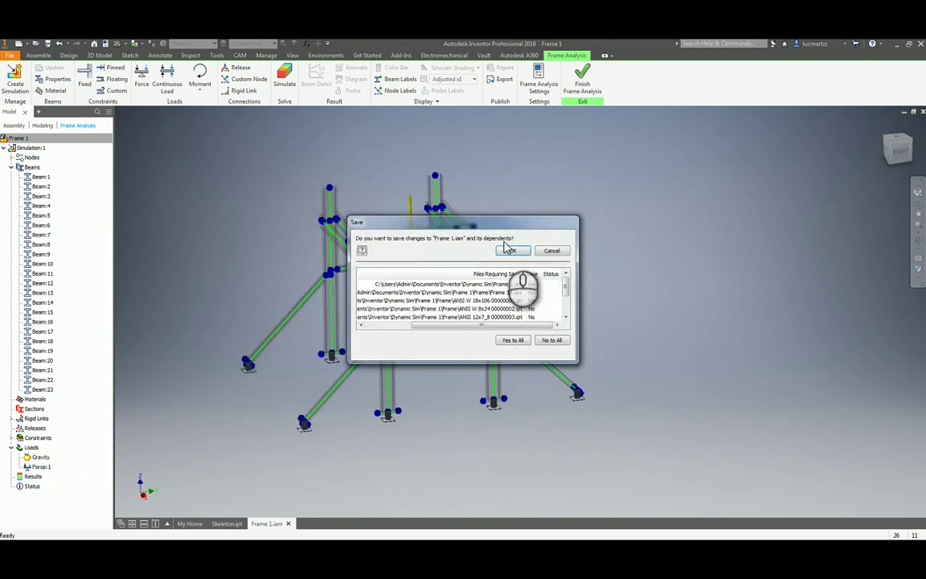
click(512, 251)
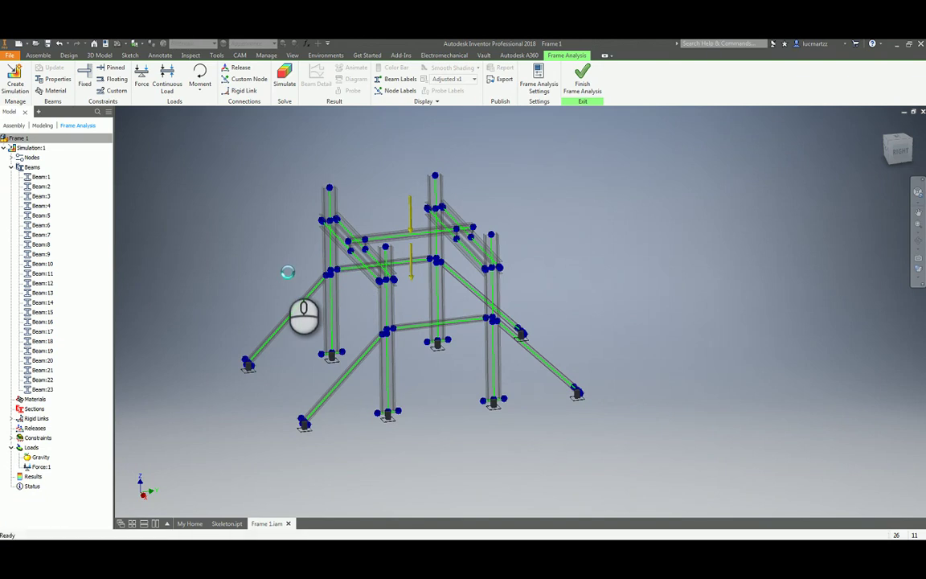
key(F6)
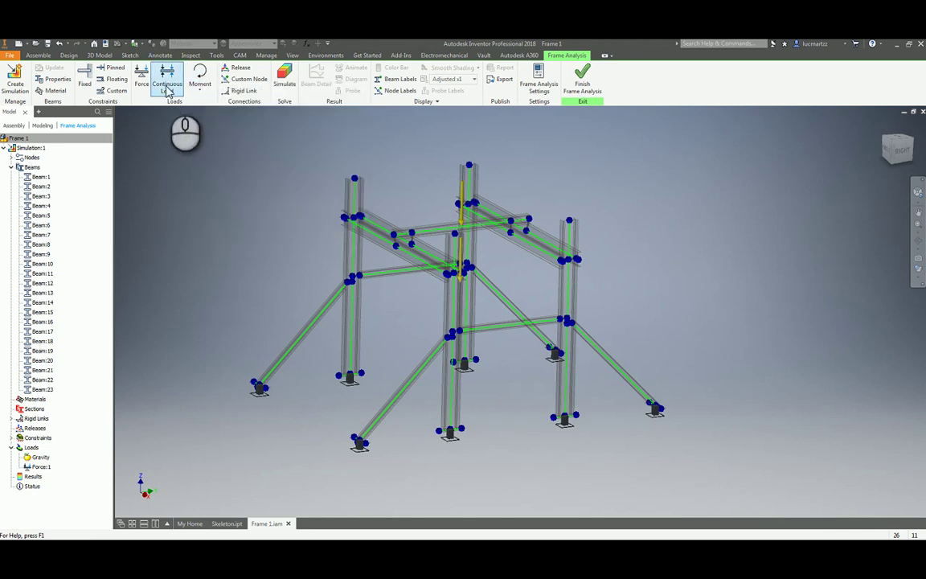
click(169, 83)
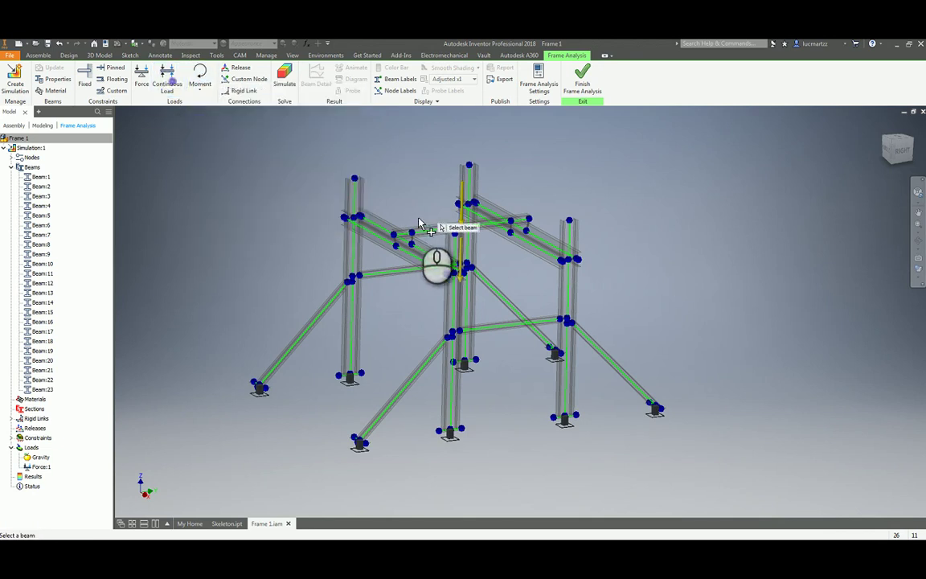
click(442, 238)
shift+middle_drag(442, 238, 394, 294)
click(363, 184)
click(393, 296)
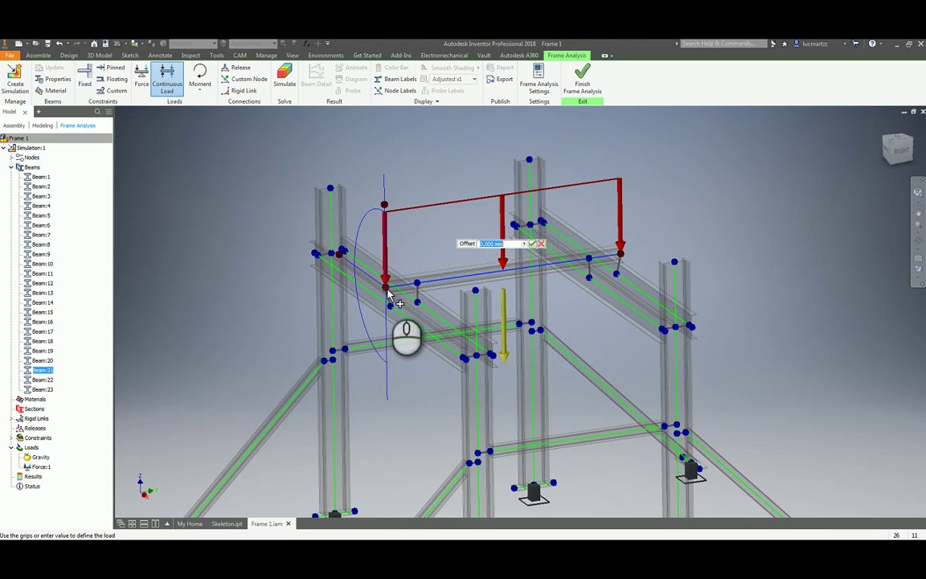
click(239, 202)
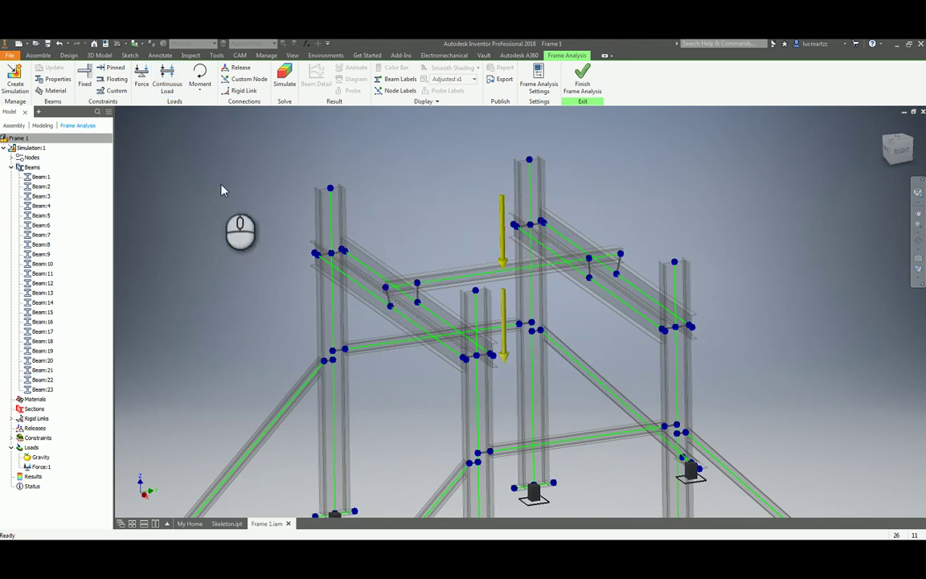
Step: Run the frame simulation and view the displacement result on the whole structure
click(285, 83)
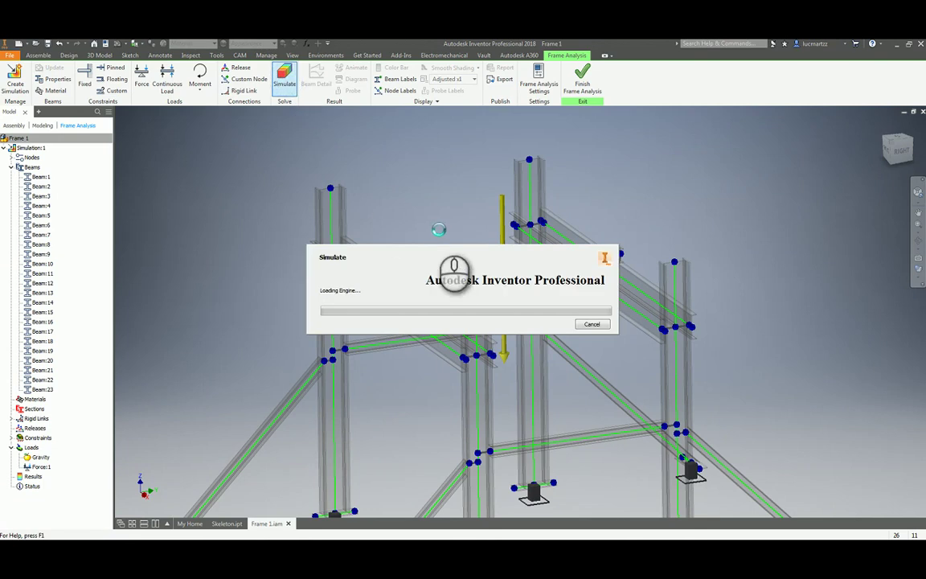
scroll(454, 231, down, 3)
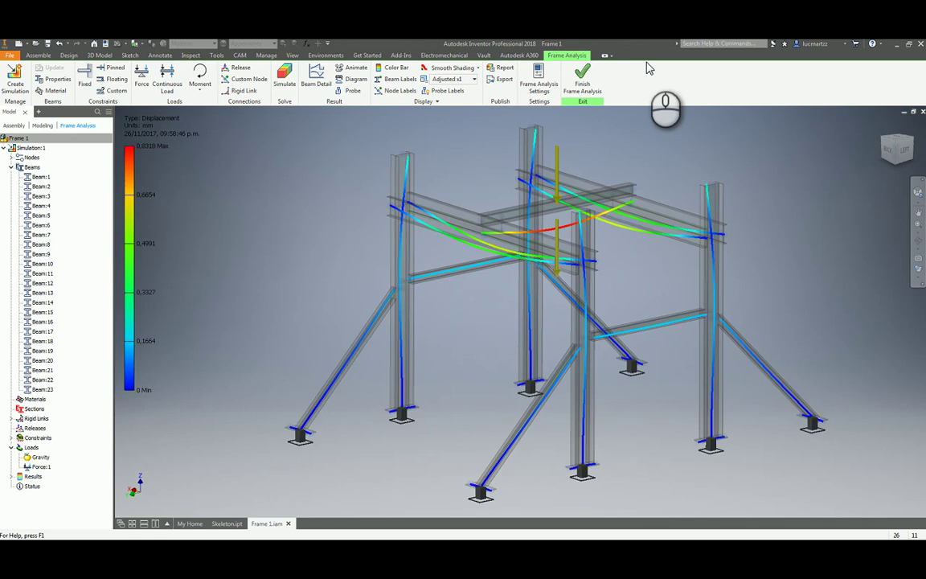
shift+middle_drag(608, 116, 601, 122)
shift+middle_drag(210, 194, 206, 194)
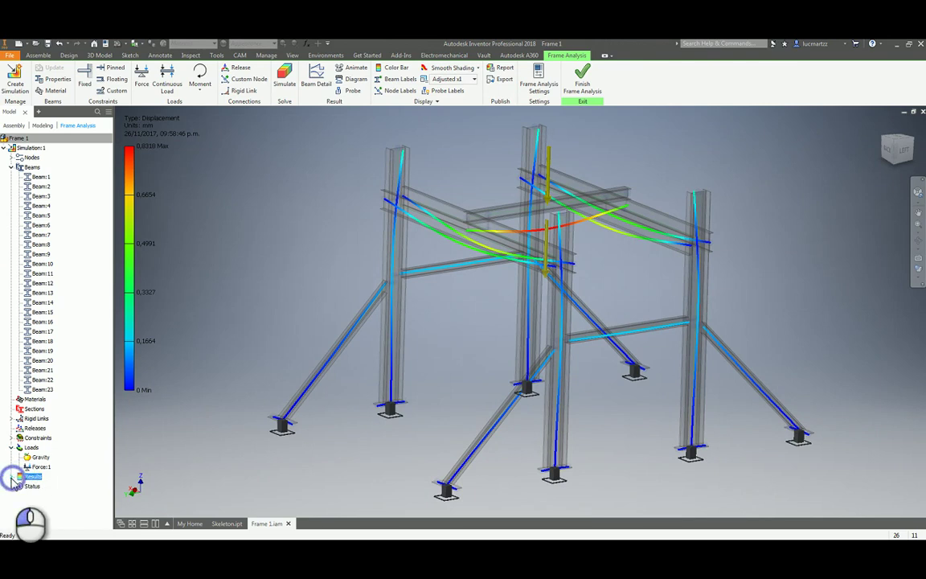
Step: Expand the simulation results and examine the displacement plot and the available force, moment and stress categories
double_click(31, 476)
click(59, 436)
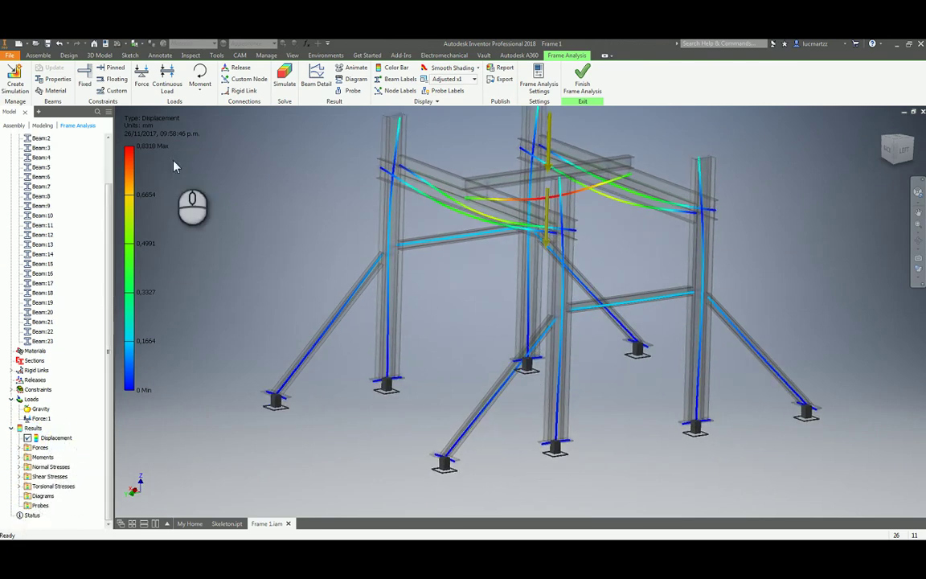
shift+middle_drag(169, 167, 80, 472)
click(79, 468)
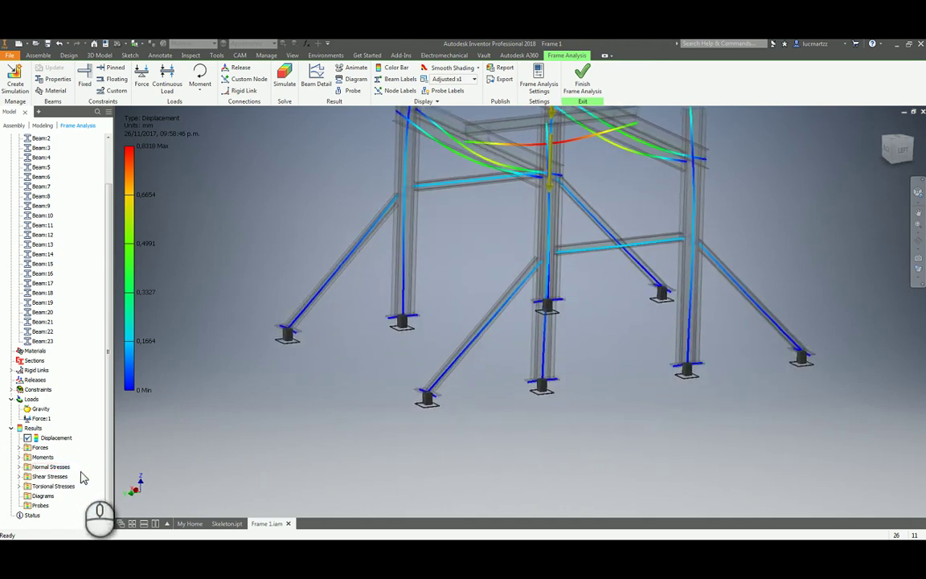
Step: Expand the force results and display the Fx, Fy and Fz plots in turn on the whole frame
click(19, 449)
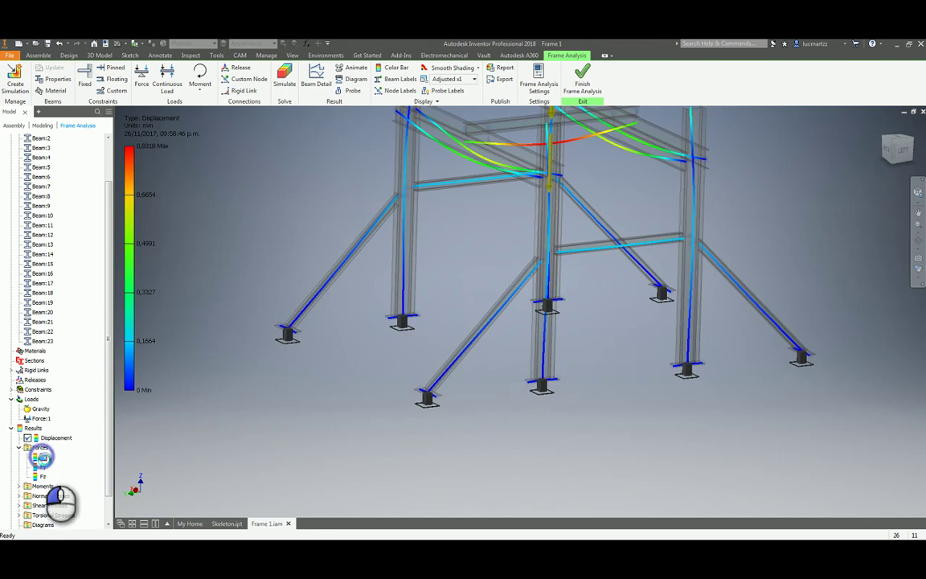
double_click(43, 457)
shift+middle_drag(258, 423, 79, 449)
click(43, 468)
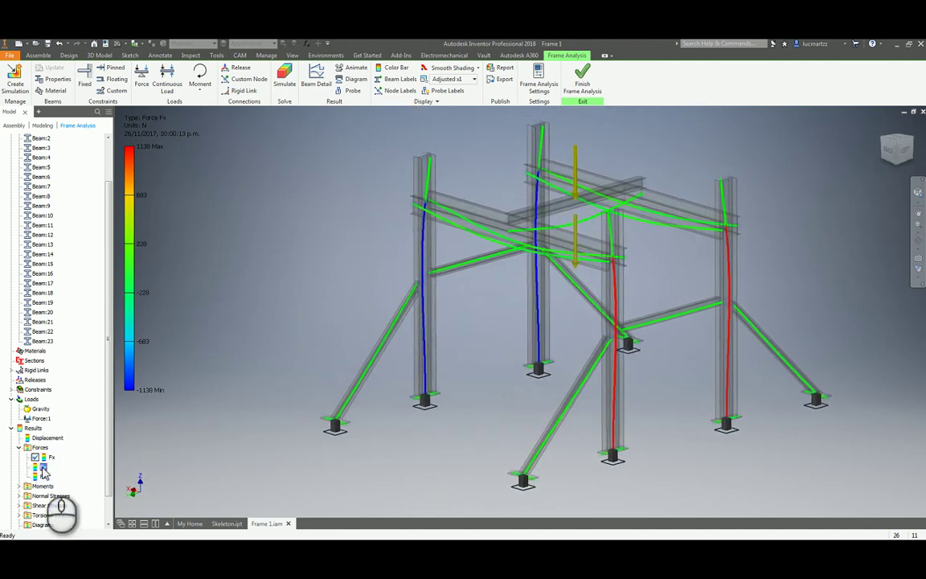
click(44, 475)
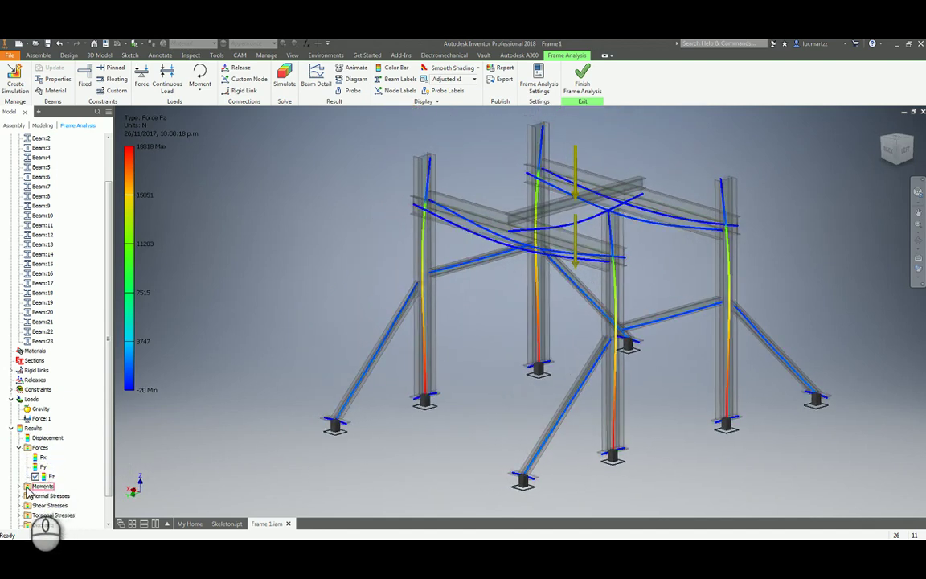
Step: Expand the moment results and display the Mx moment plot on the frame
click(20, 486)
double_click(45, 496)
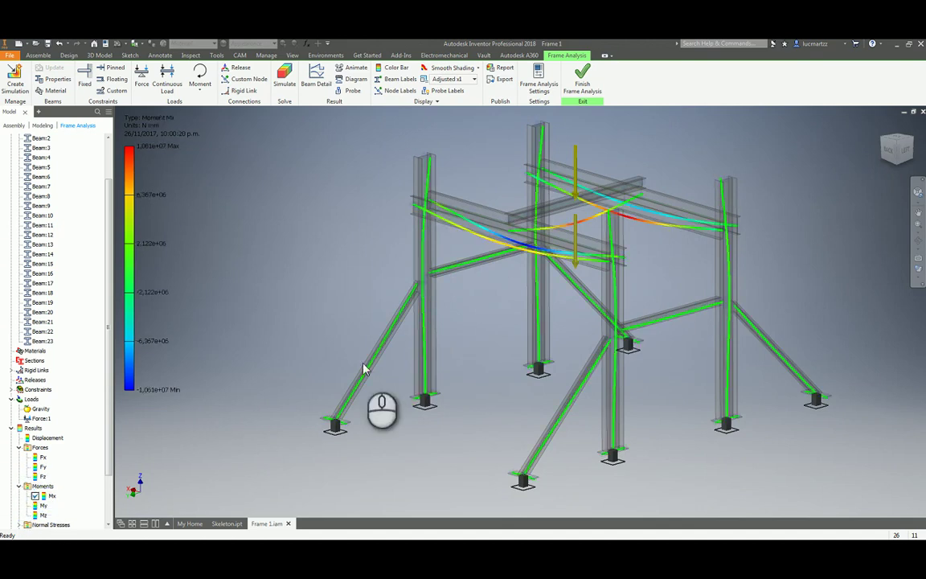
click(371, 242)
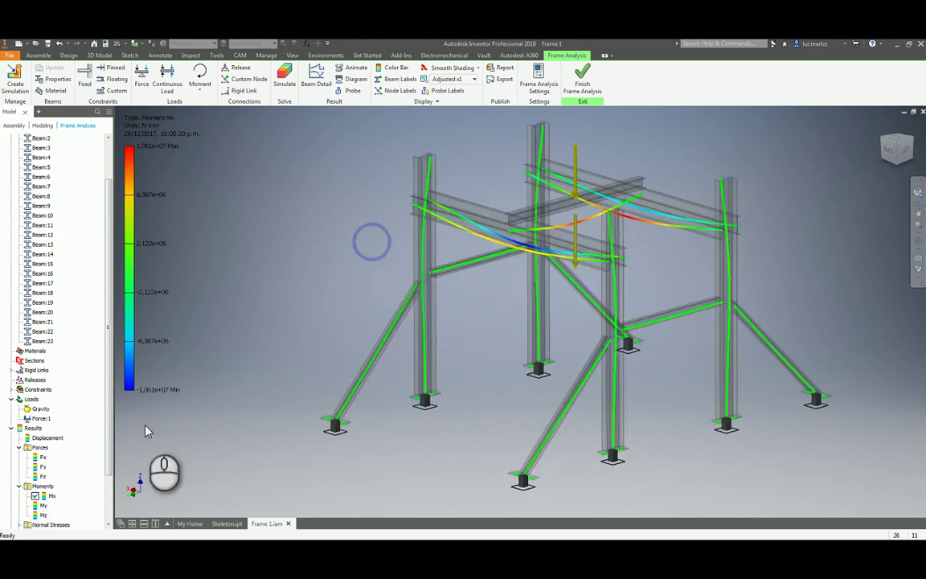
Step: Switch back to the displacement plot, examine the deformed frame from the opposite side, and restore the home view
scroll(73, 488, down, 3)
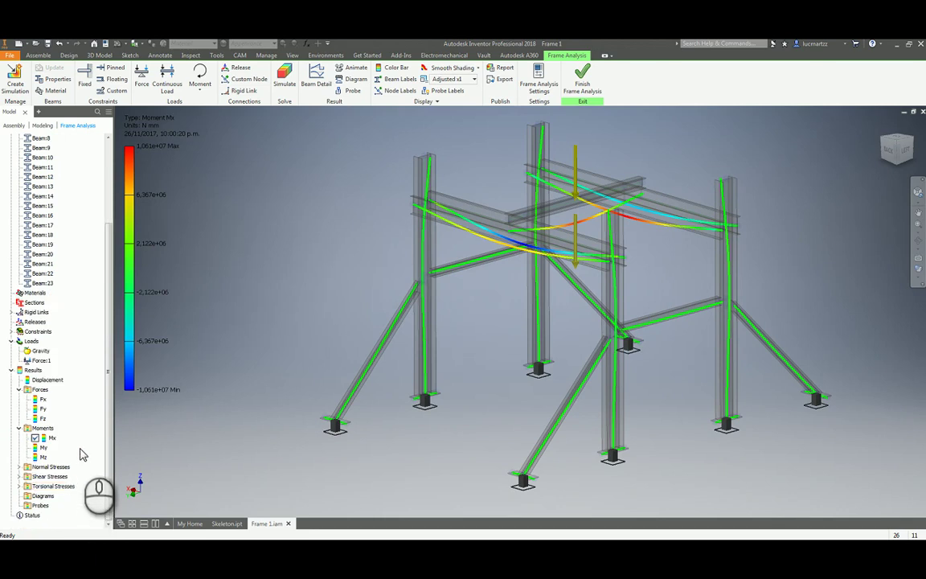
scroll(78, 450, up, 1)
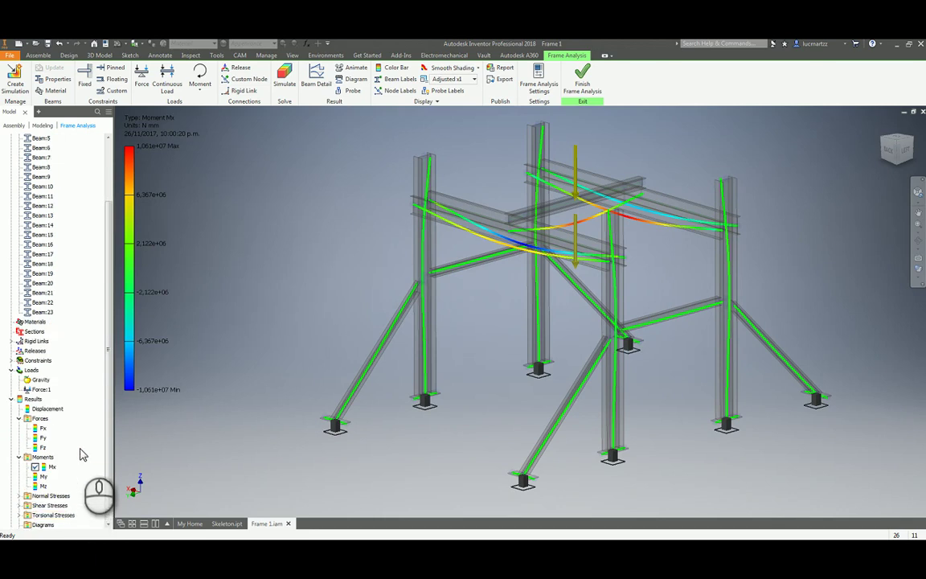
double_click(45, 407)
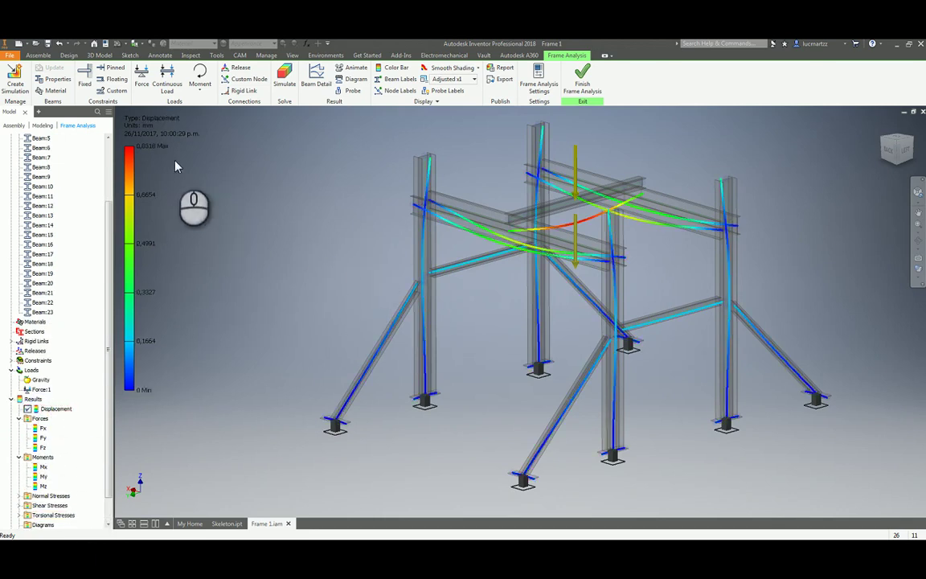
click(240, 179)
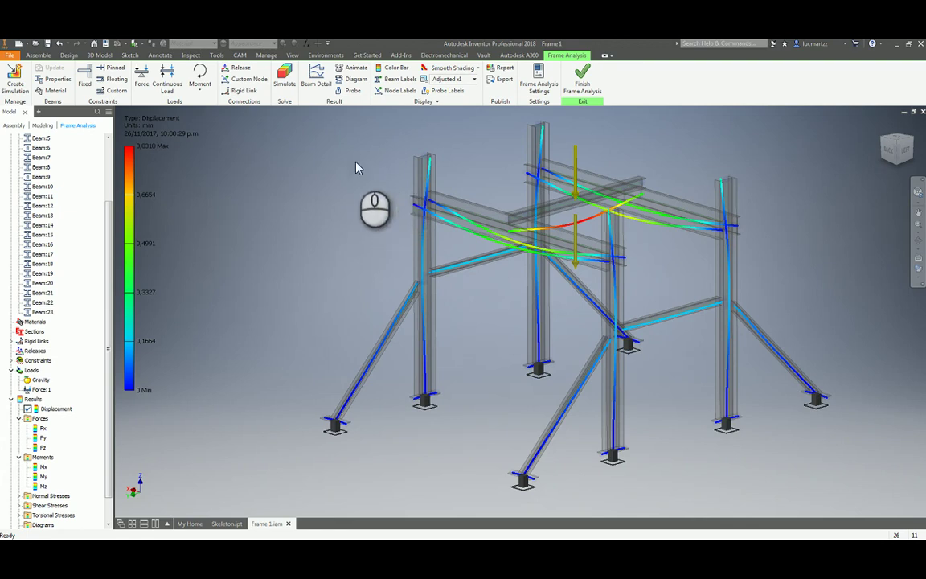
shift+middle_drag(354, 184, 703, 229)
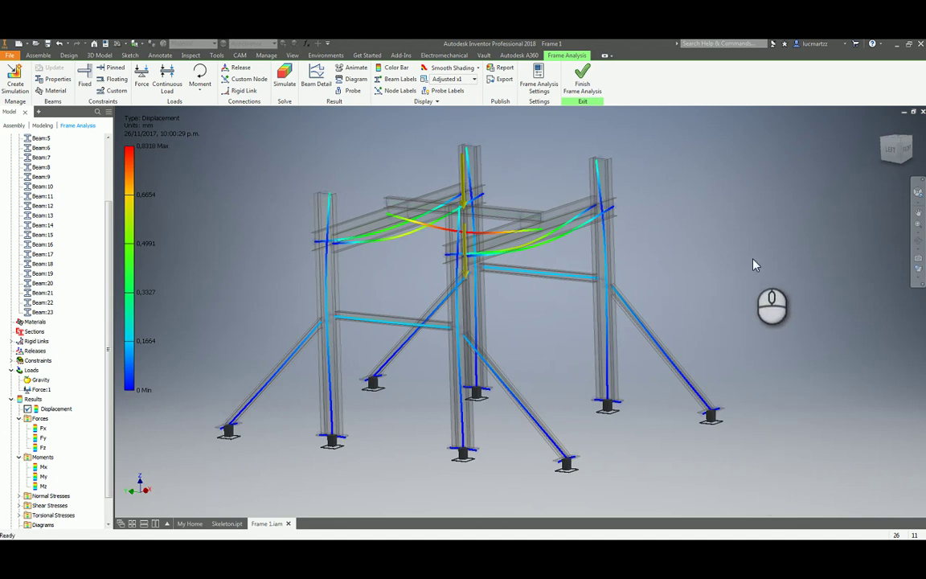
key(F6)
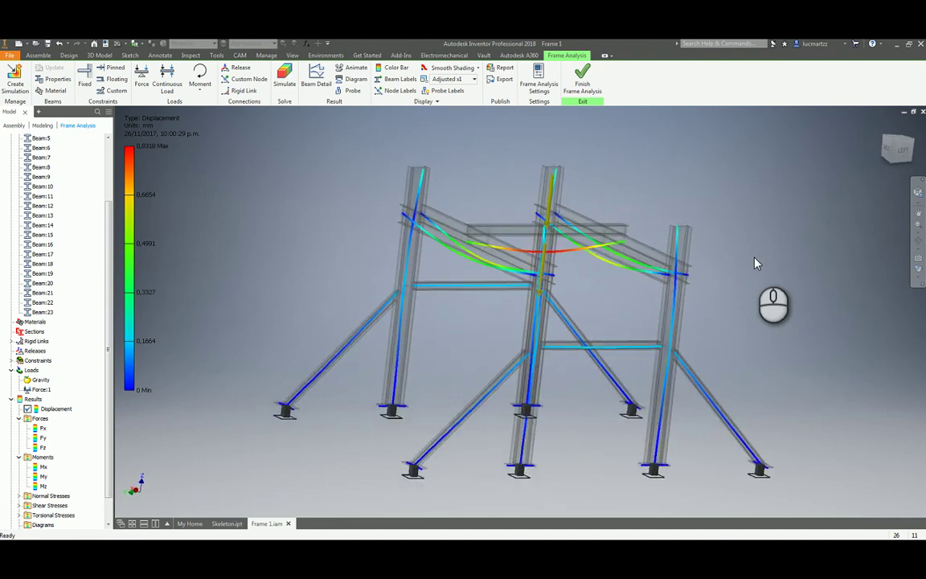